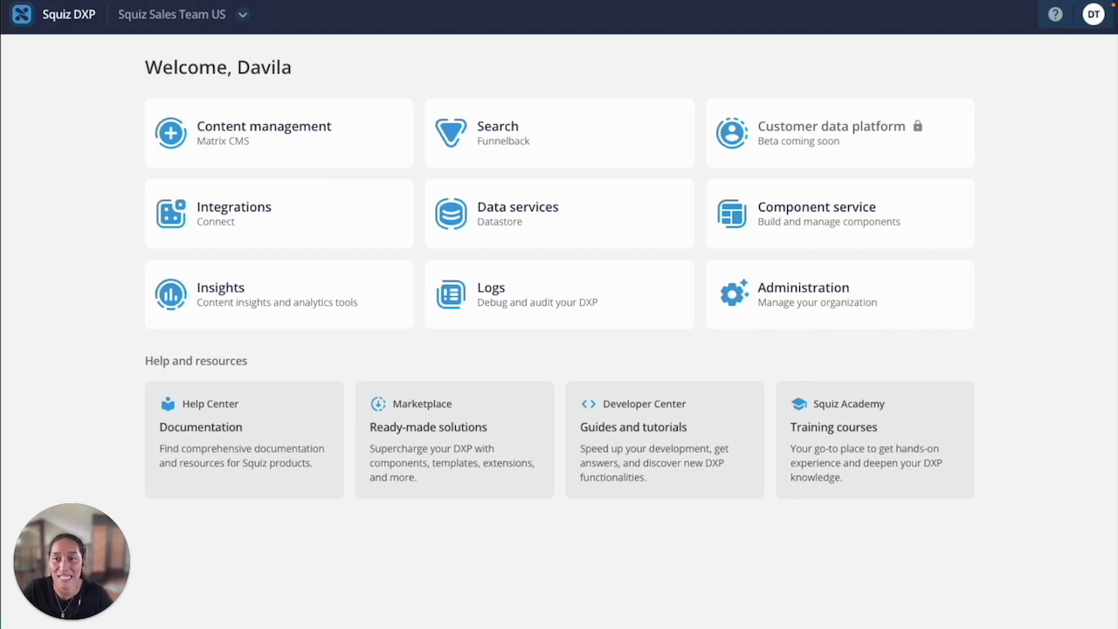
# Open the University Component Demo set from the Component service's component sets
pyautogui.click(906, 224)
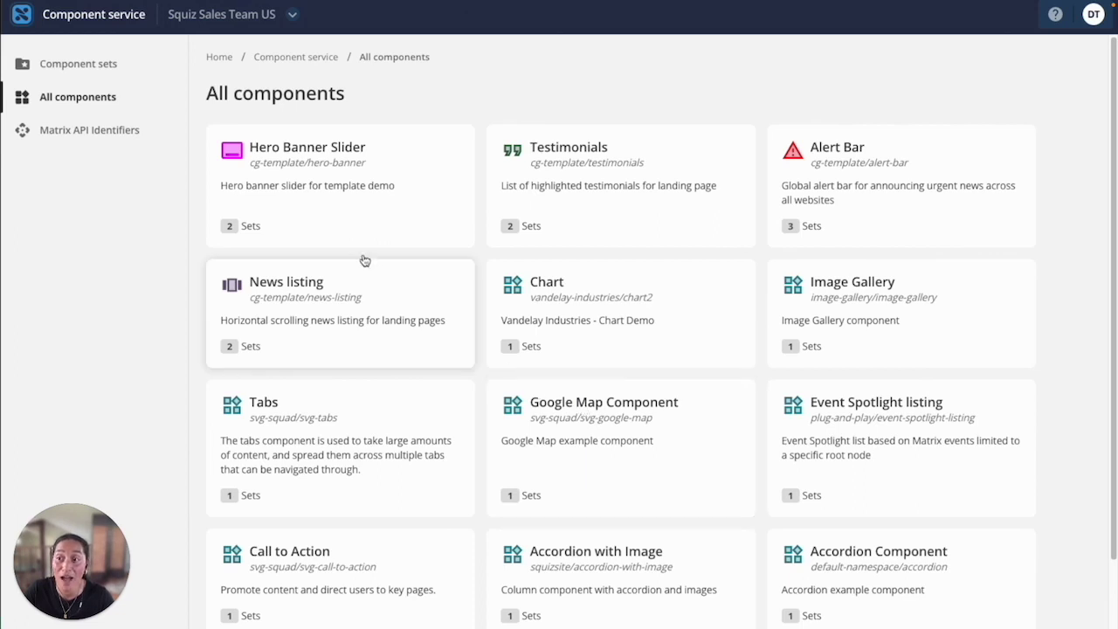
pyautogui.click(140, 66)
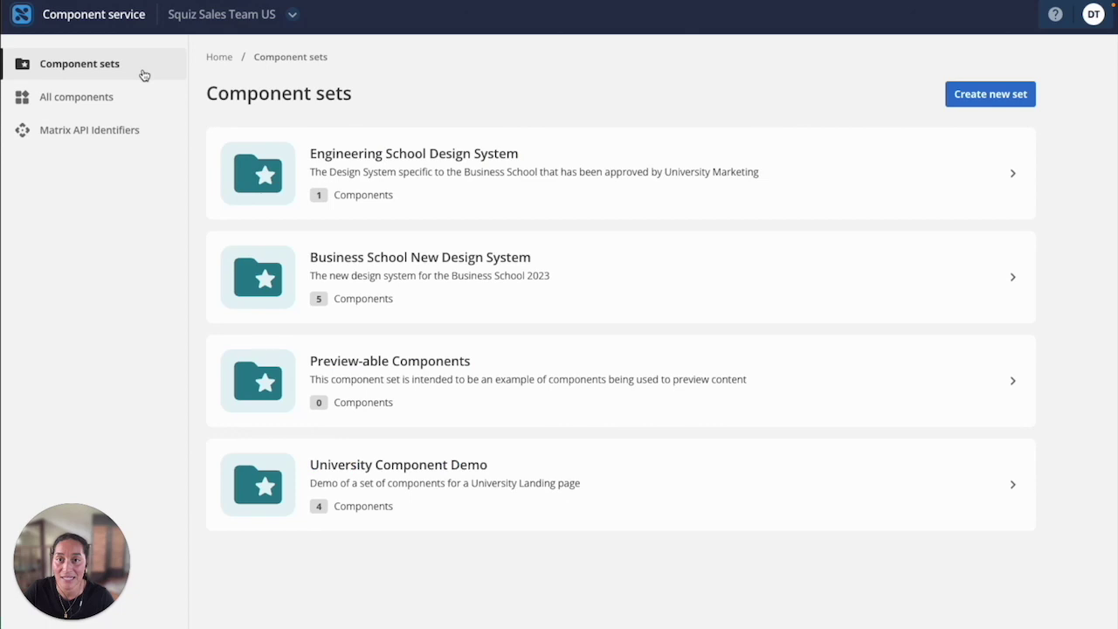
pyautogui.click(527, 491)
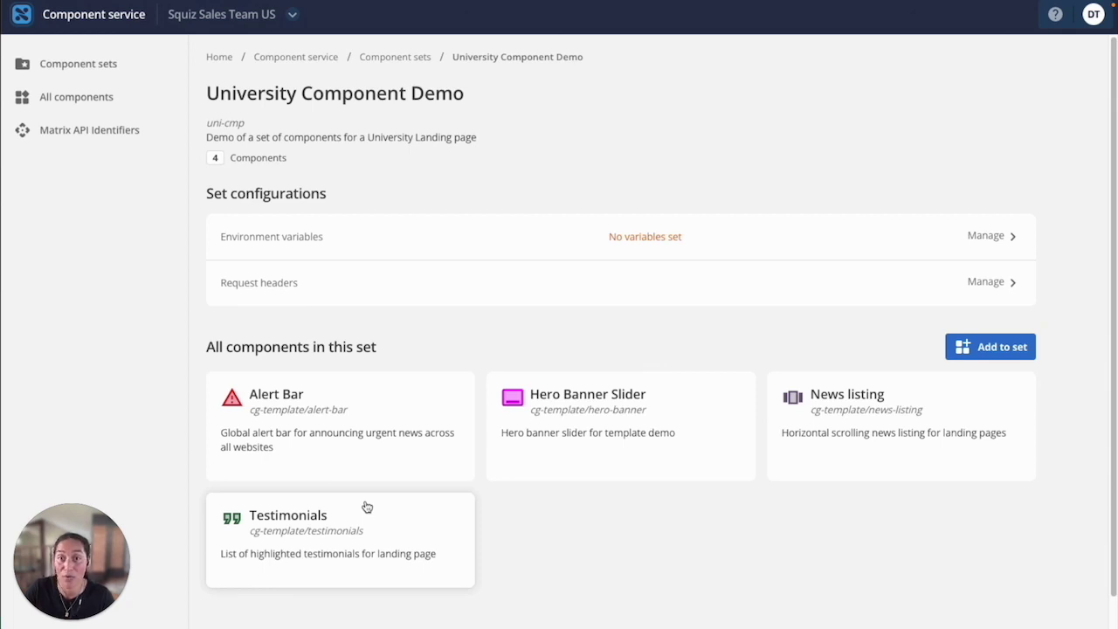
# Examine the Hero Banner Slider's available versions, including sets and slide preview, and return to the University Component Demo set
pyautogui.click(556, 438)
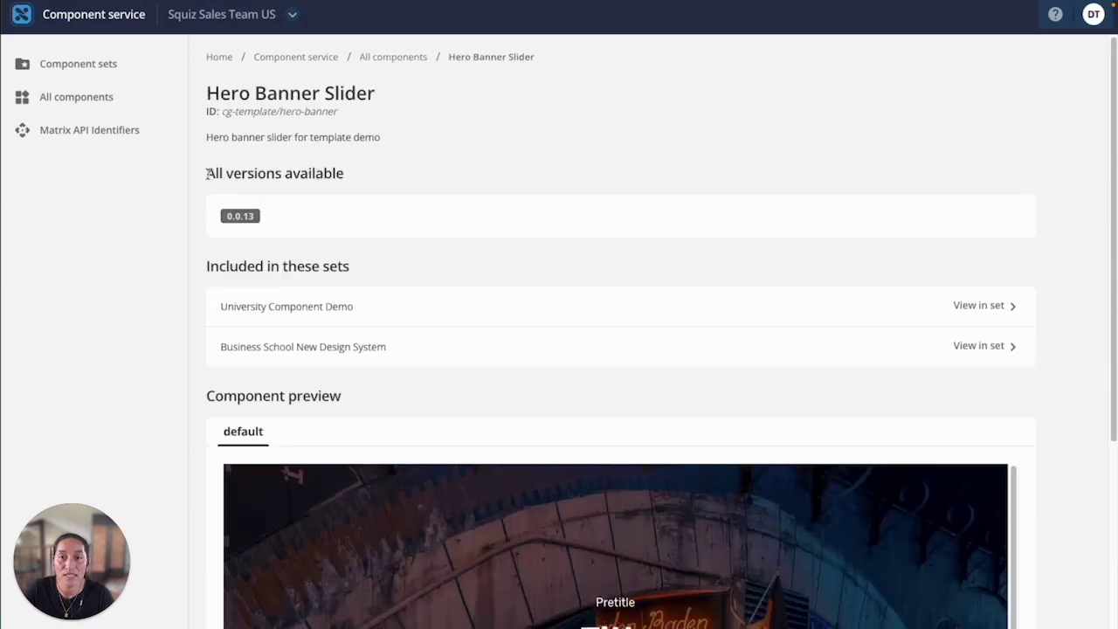
pyautogui.moveTo(207, 174); pyautogui.dragTo(358, 175)
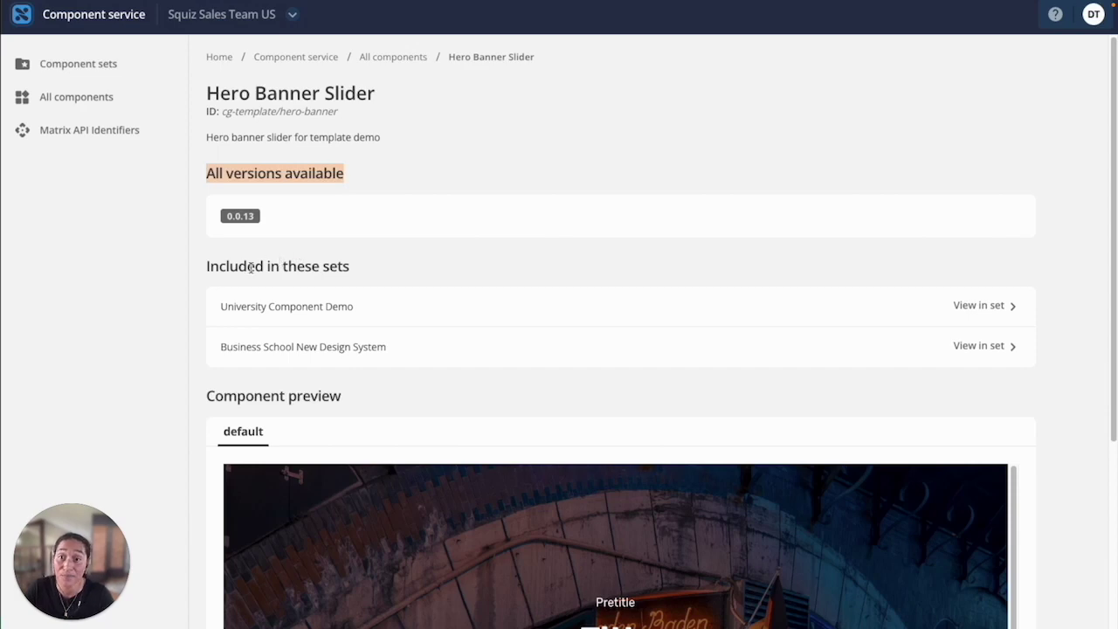
pyautogui.moveTo(204, 265); pyautogui.dragTo(349, 267)
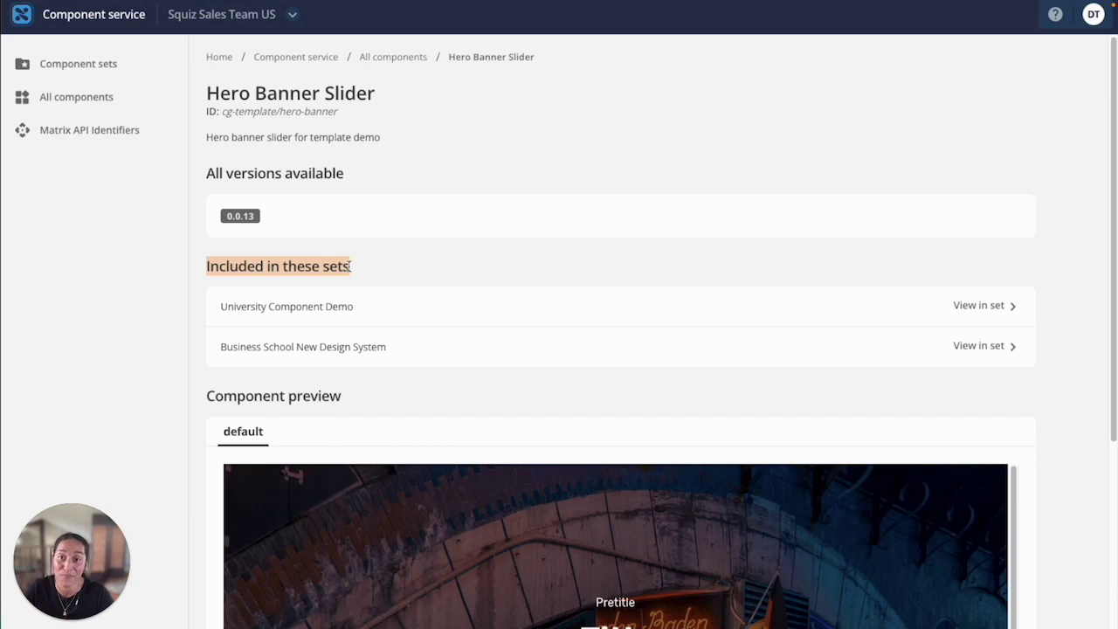
pyautogui.click(434, 402)
pyautogui.scroll(-3, 464, 370)
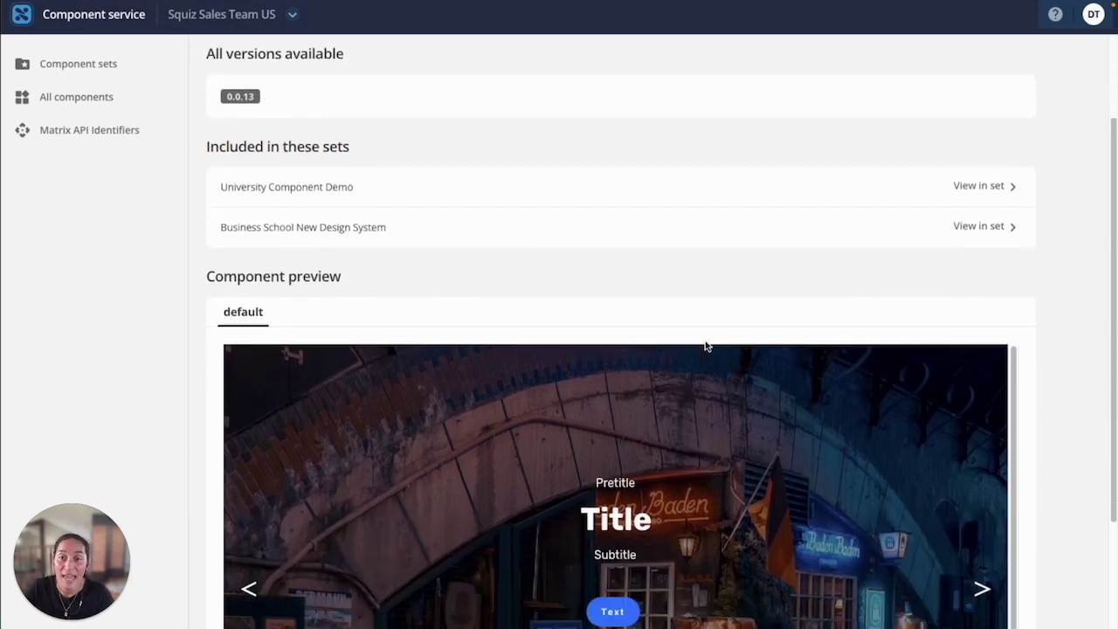
pyautogui.scroll(-3, 707, 347)
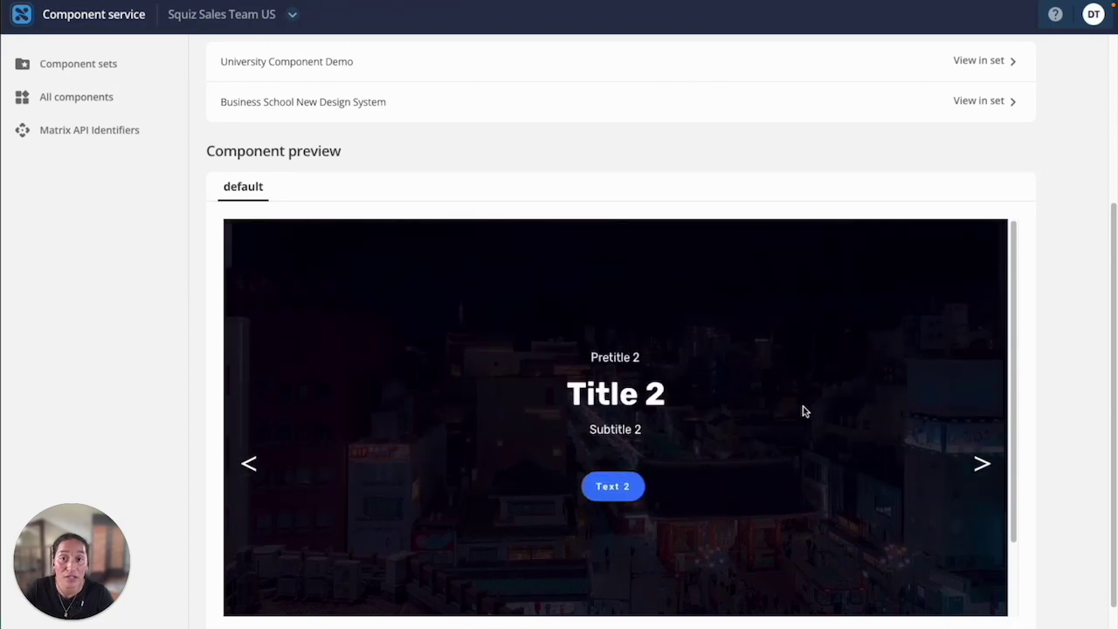
pyautogui.click(982, 463)
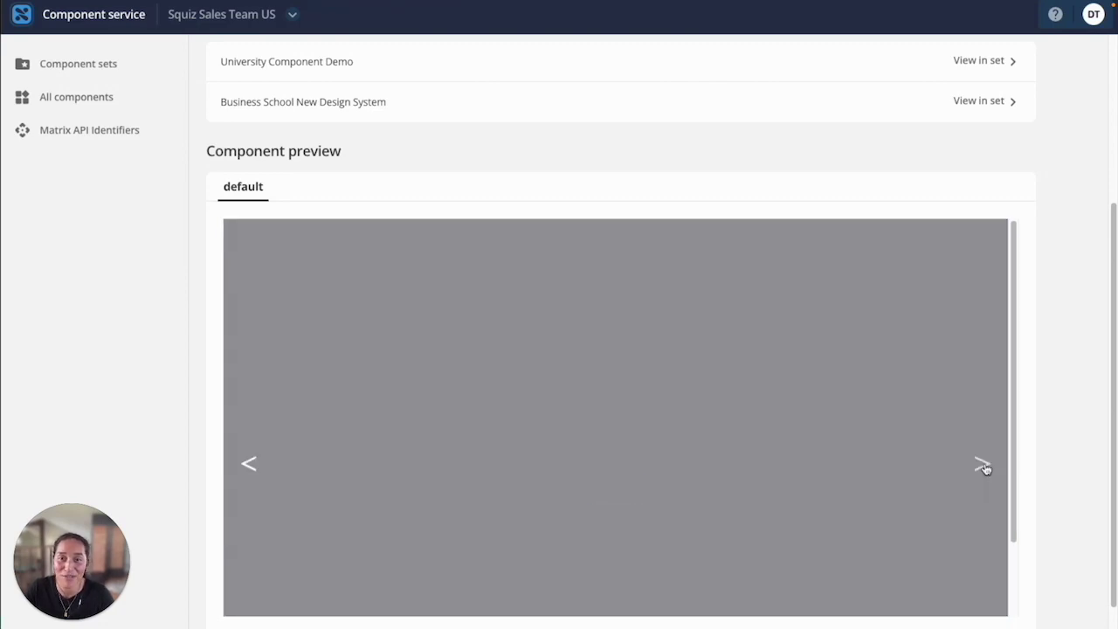
pyautogui.scroll(5, 916, 288)
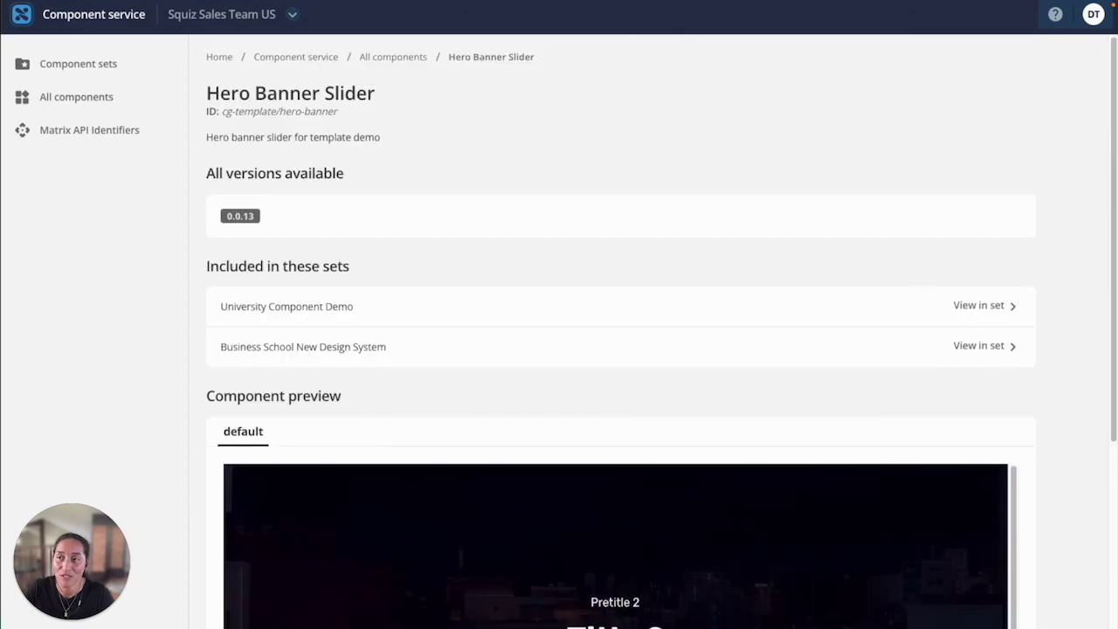
pyautogui.click(979, 306)
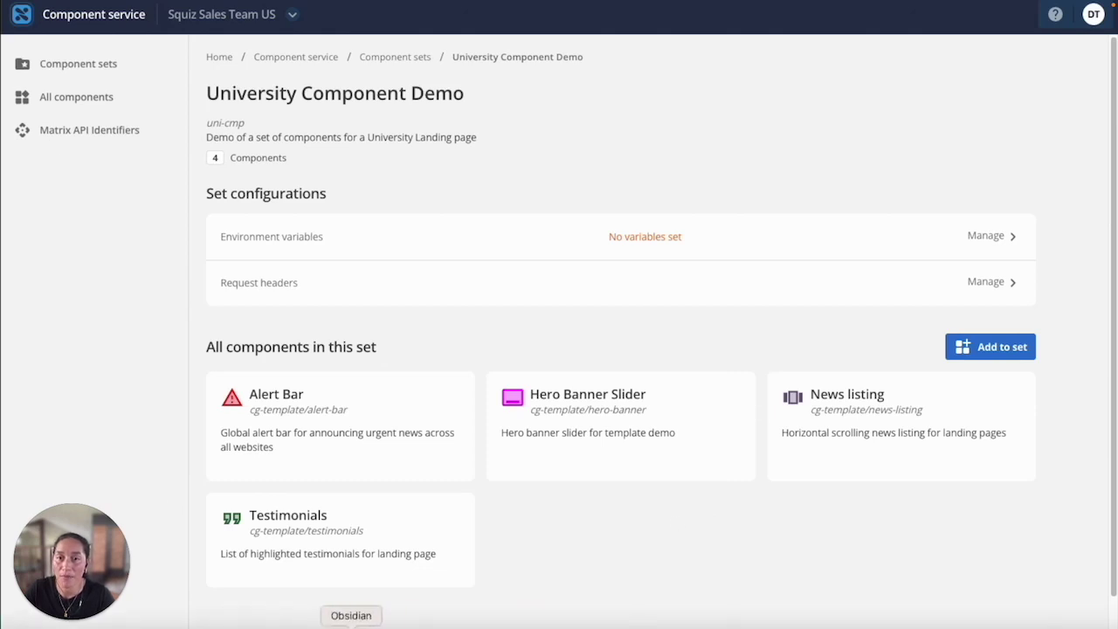
# Switch to Visual Studio Code and open manifest.json from the course-list component folder
pyautogui.click(592, 623)
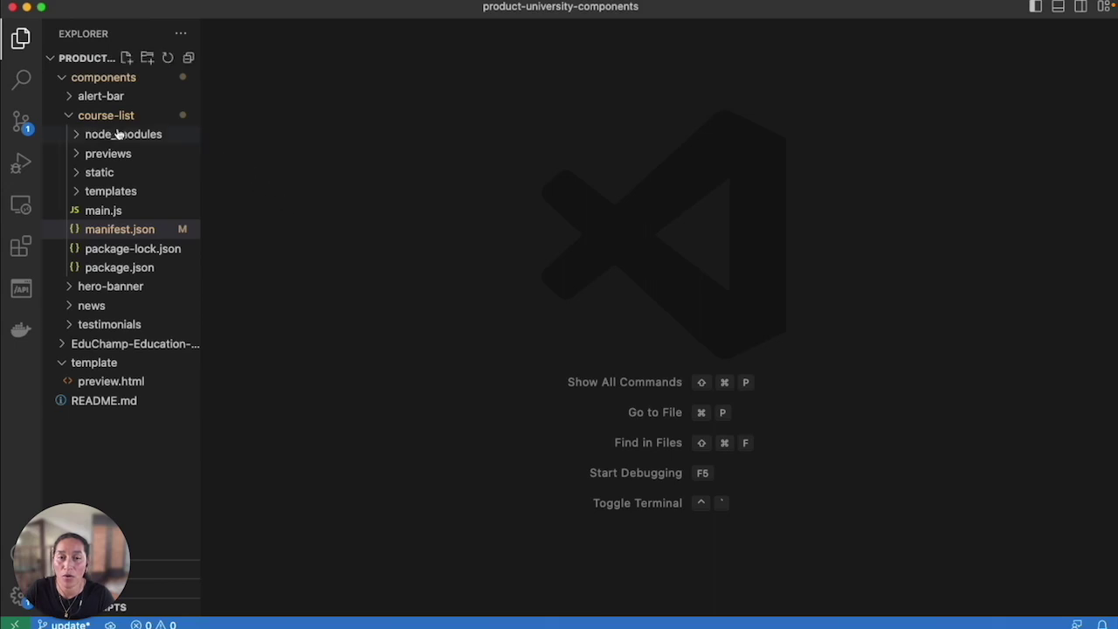
pyautogui.click(68, 121)
pyautogui.click(230, 157)
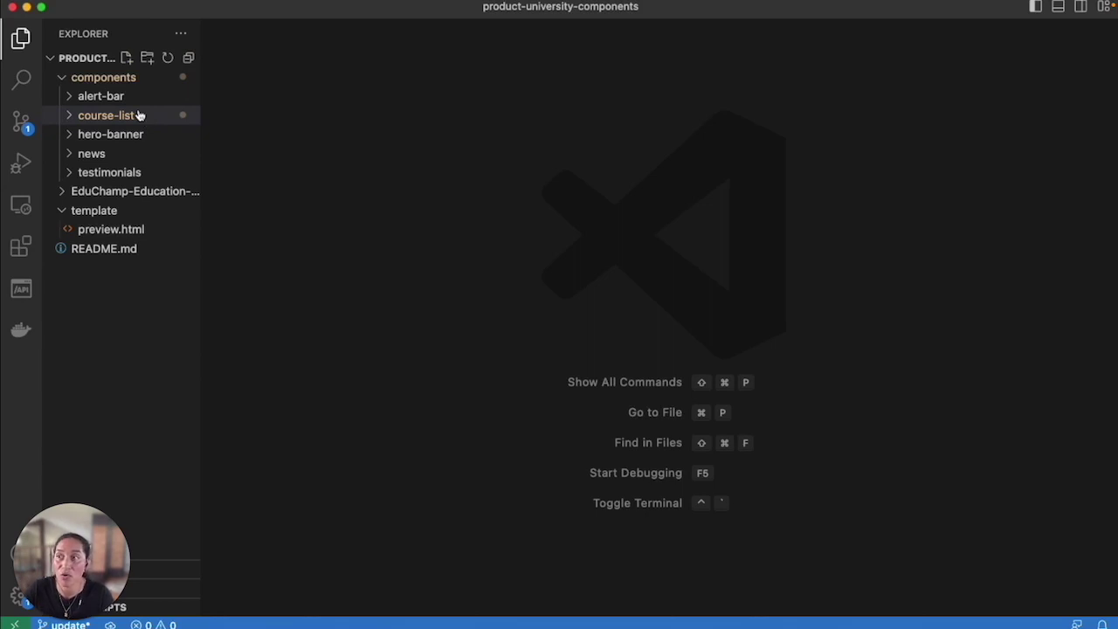
pyautogui.click(70, 117)
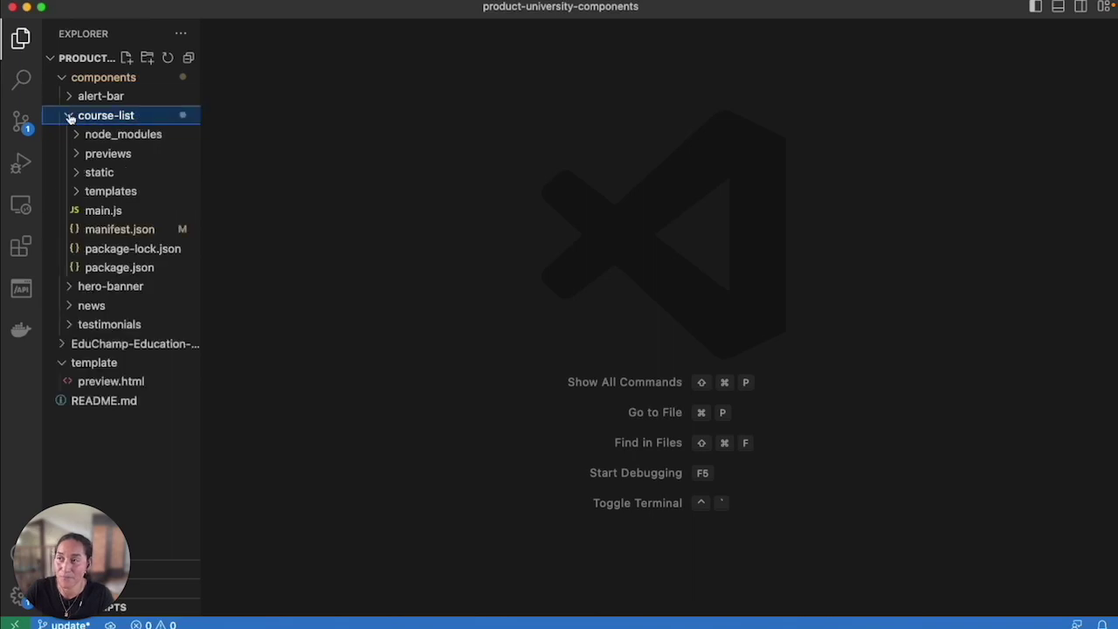
pyautogui.click(128, 229)
# Review the display name, description and icon id defined in the course-list manifest
pyautogui.click(415, 168)
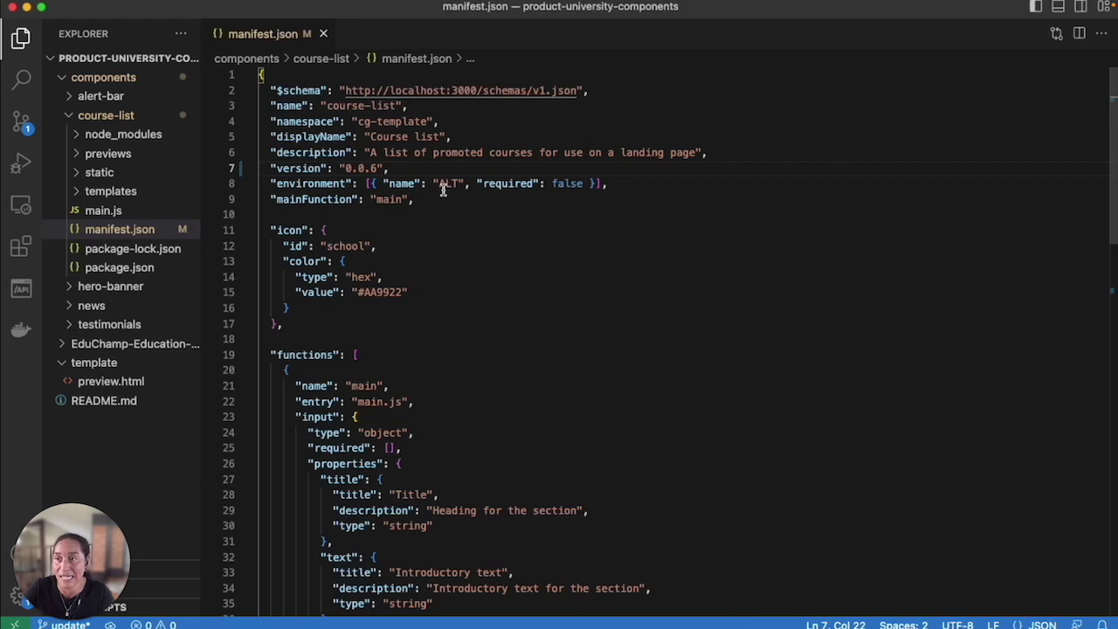
pyautogui.moveTo(370, 137); pyautogui.dragTo(441, 138)
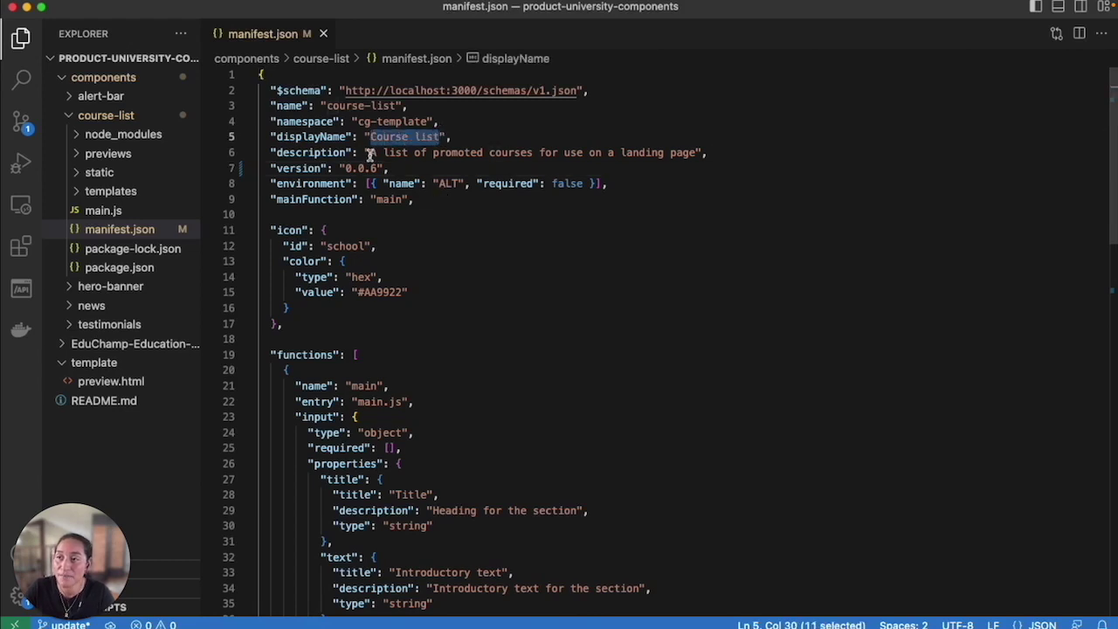
pyautogui.moveTo(370, 153); pyautogui.dragTo(697, 153)
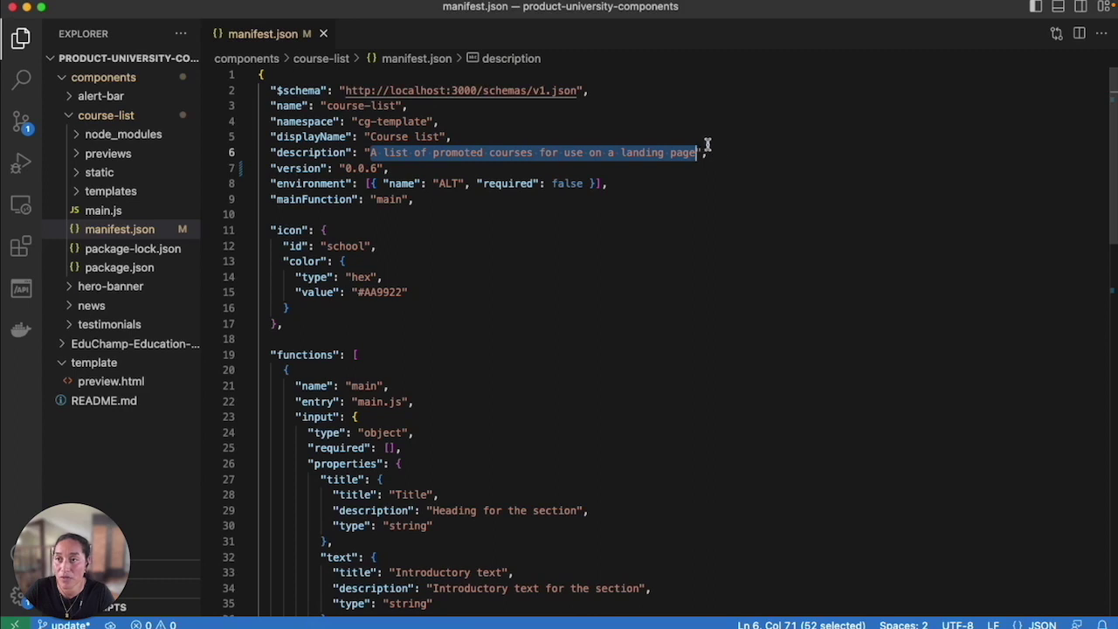
pyautogui.doubleClick(340, 246)
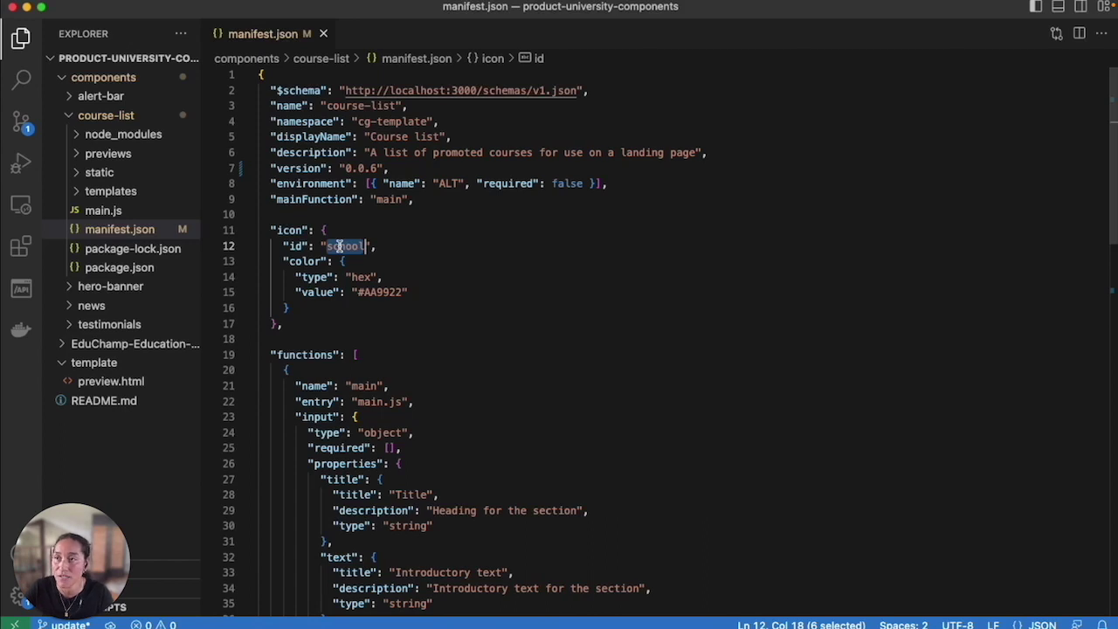
# Examine the manifest's main function input schema, including its title, text and courses properties
pyautogui.click(520, 573)
pyautogui.scroll(-2, 559, 363)
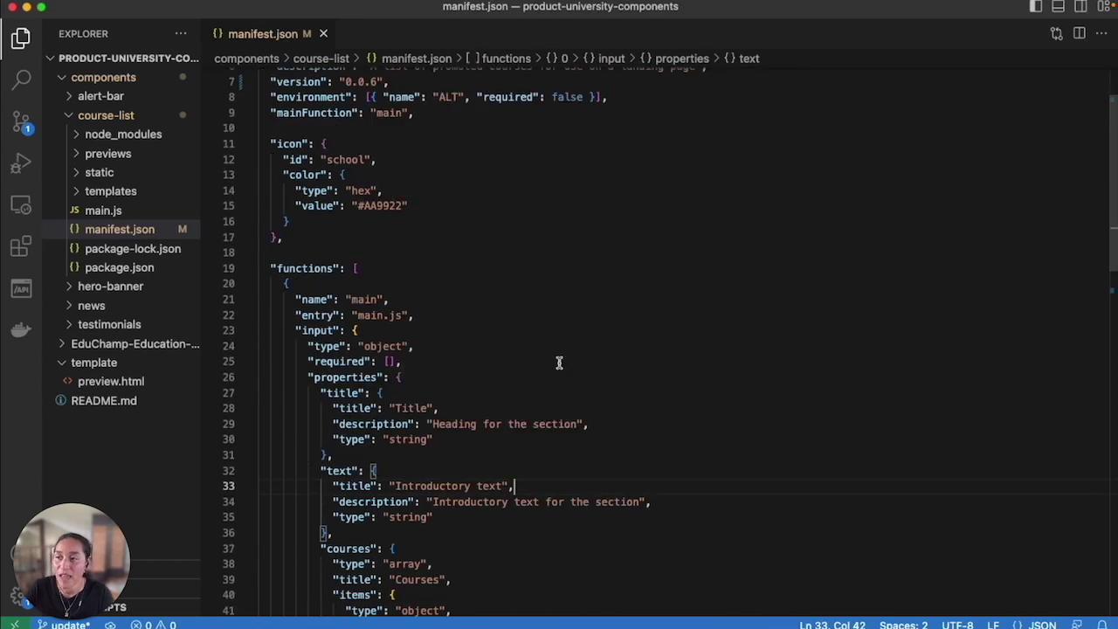
pyautogui.scroll(-4, 559, 363)
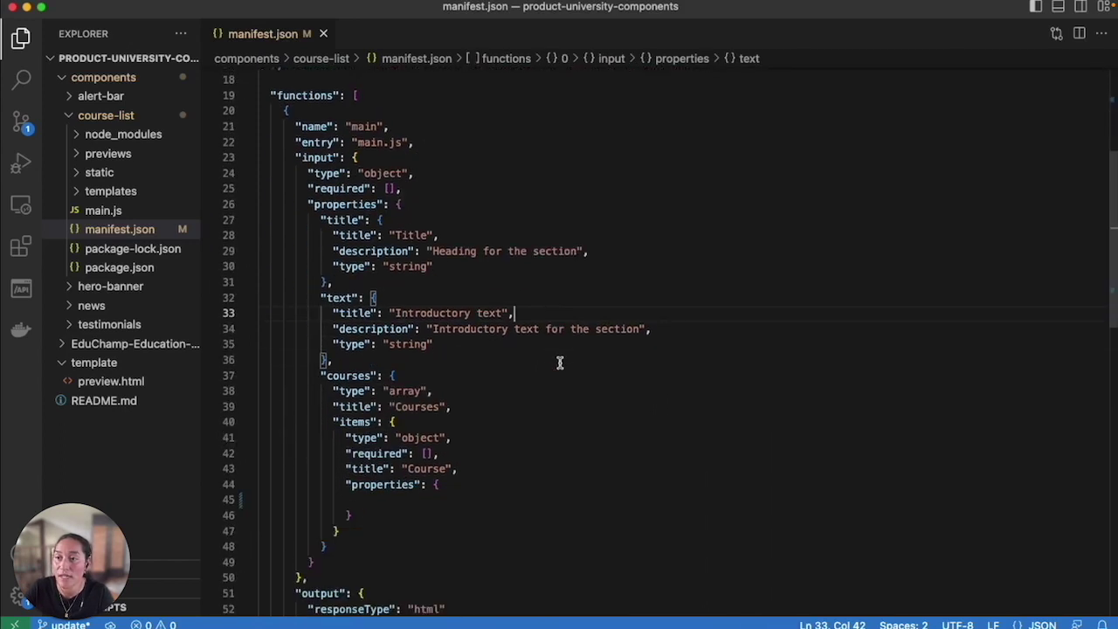
pyautogui.scroll(-1, 560, 363)
pyautogui.click(317, 115)
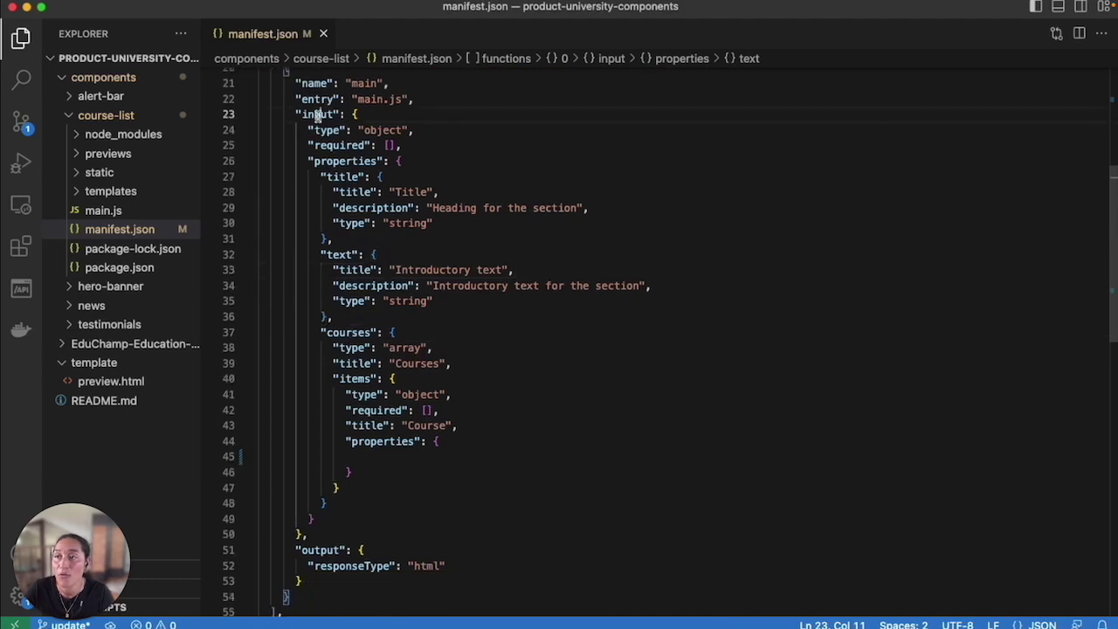
pyautogui.doubleClick(316, 114)
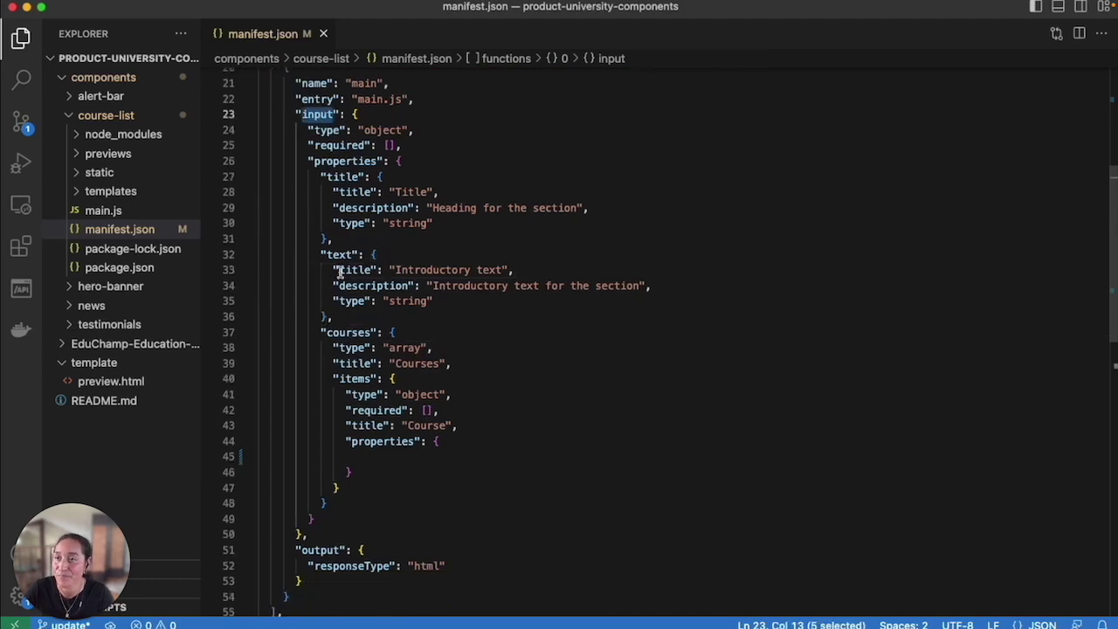
pyautogui.doubleClick(464, 206)
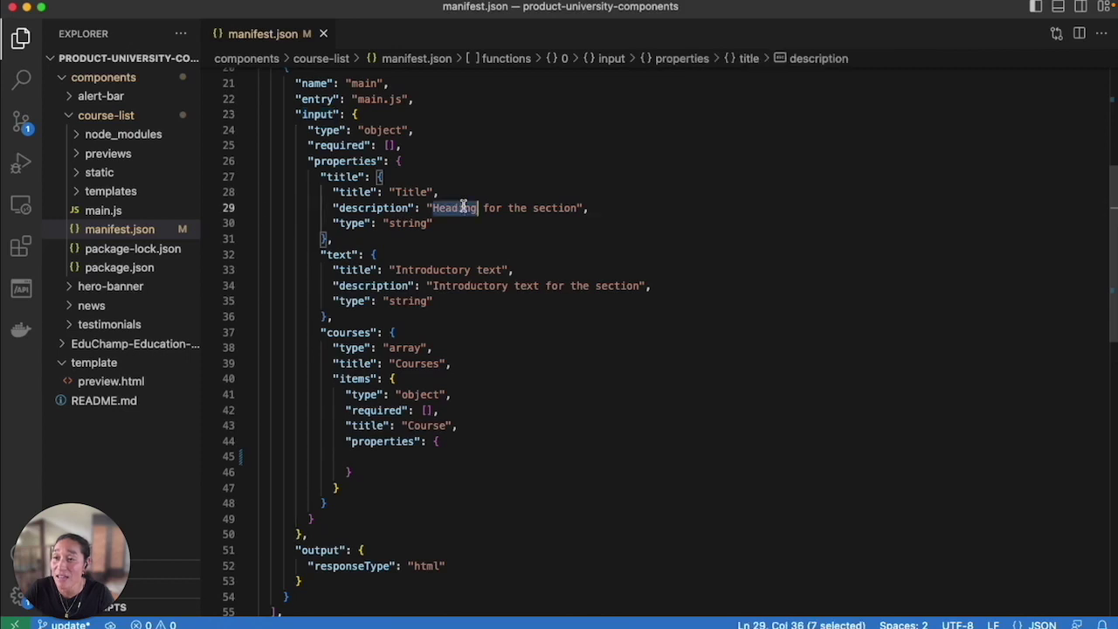
pyautogui.doubleClick(470, 285)
pyautogui.click(357, 332)
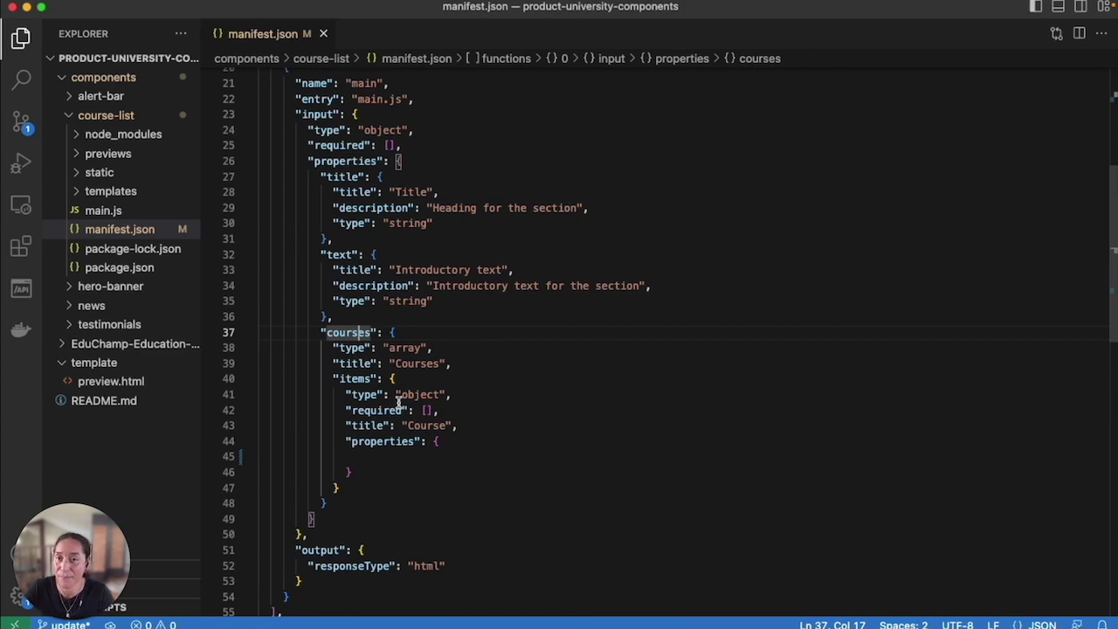
# Paste the title, school, URL and imageURL string properties into the empty properties object of the courses items, and check each one
pyautogui.click(394, 456)
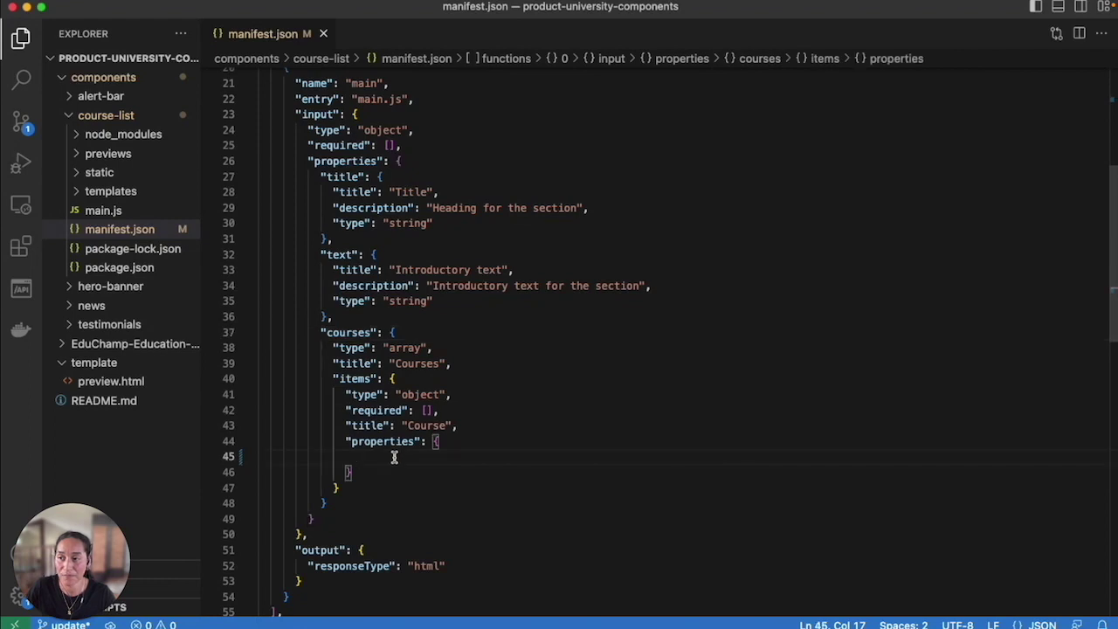
pyautogui.press('super+v')
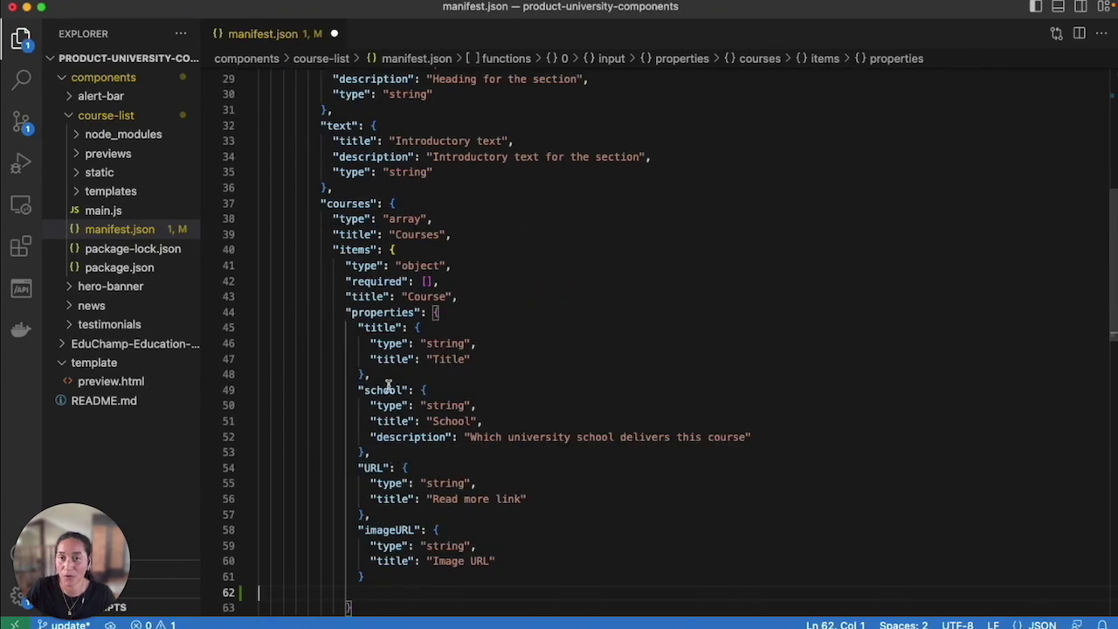
pyautogui.doubleClick(368, 327)
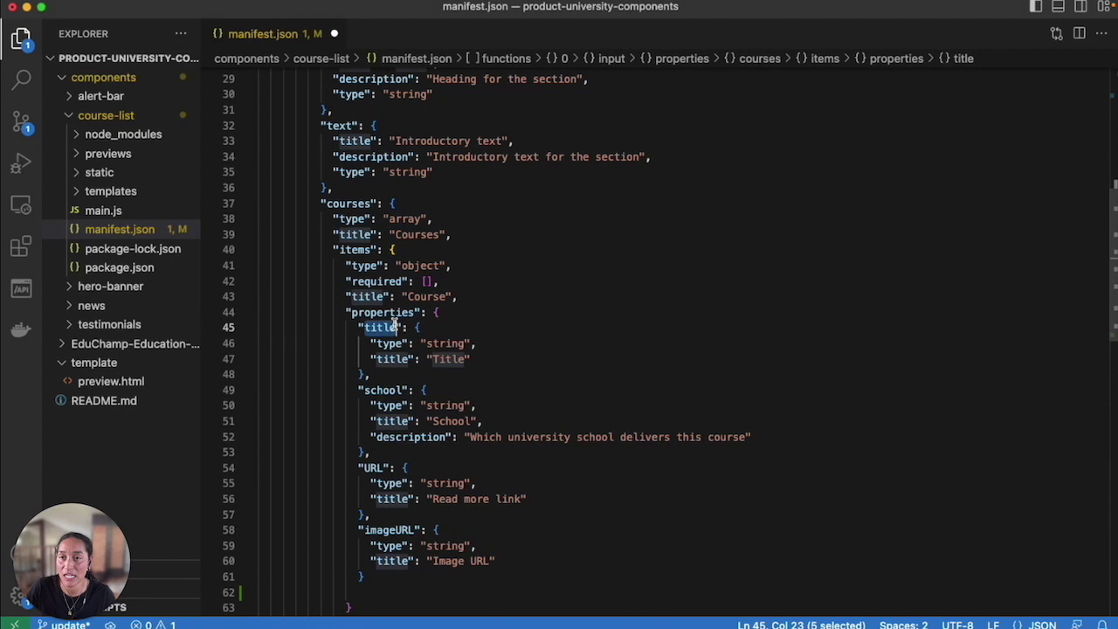
pyautogui.doubleClick(367, 390)
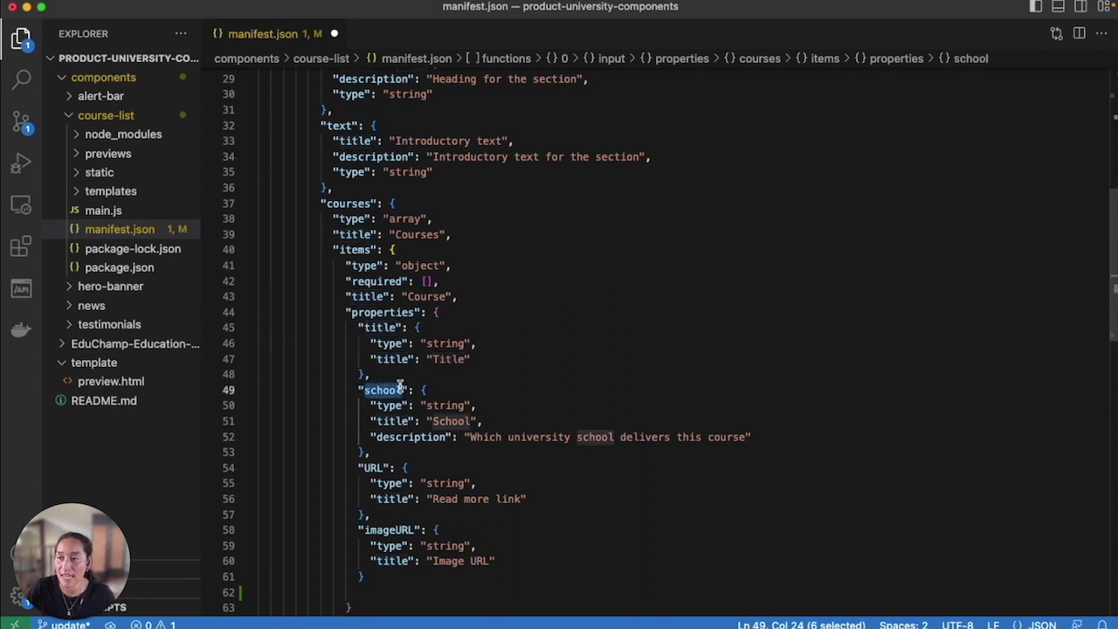
pyautogui.doubleClick(378, 469)
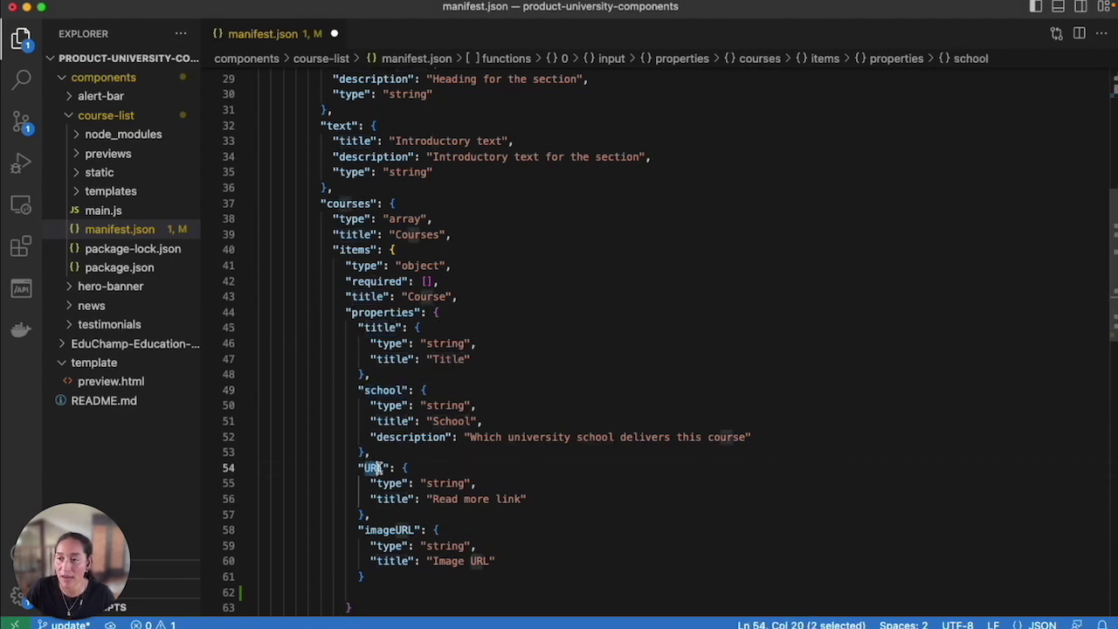
pyautogui.moveTo(364, 530); pyautogui.dragTo(407, 527)
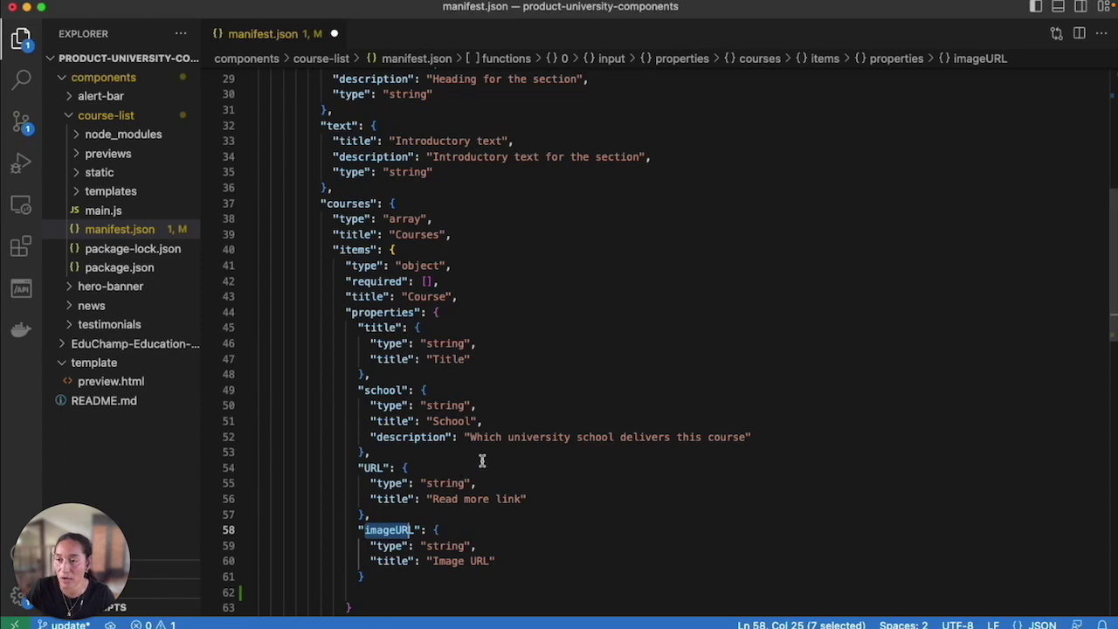
# Open the courses.hbs template beside the manifest and check where it uses the imageURL, URL, title and school variables
pyautogui.click(107, 190)
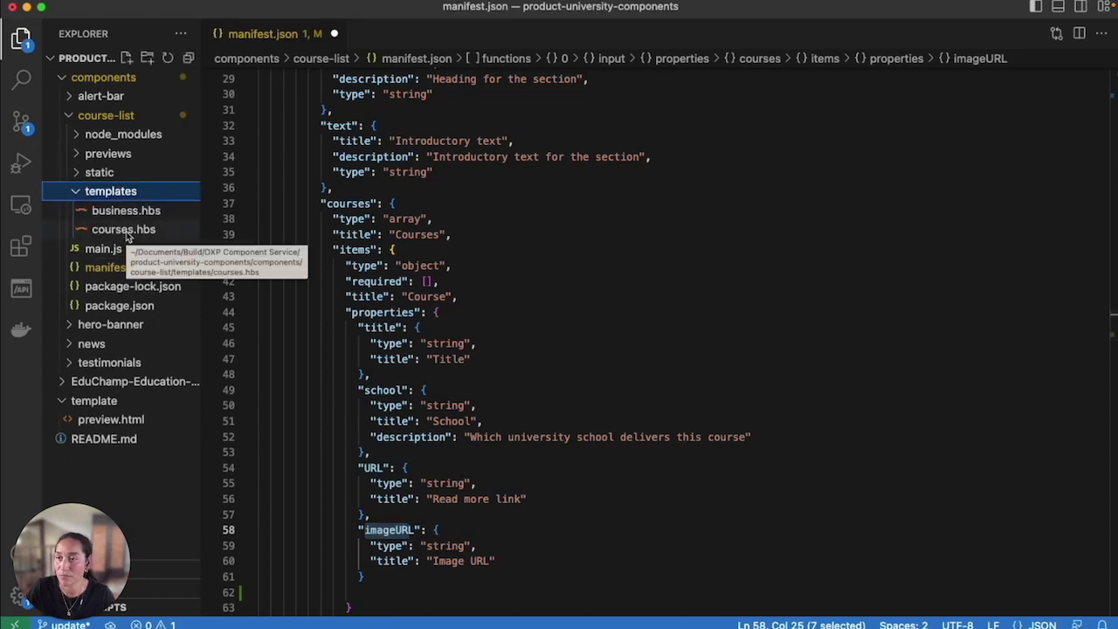
pyautogui.moveTo(123, 229); pyautogui.dragTo(939, 280)
pyautogui.doubleClick(940, 324)
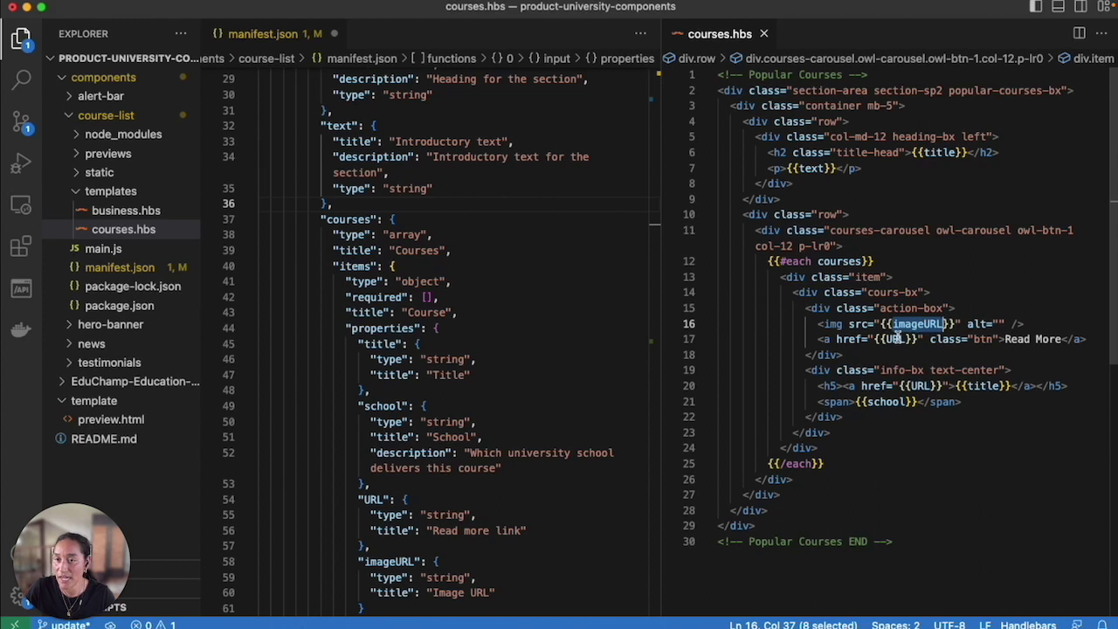
pyautogui.doubleClick(897, 339)
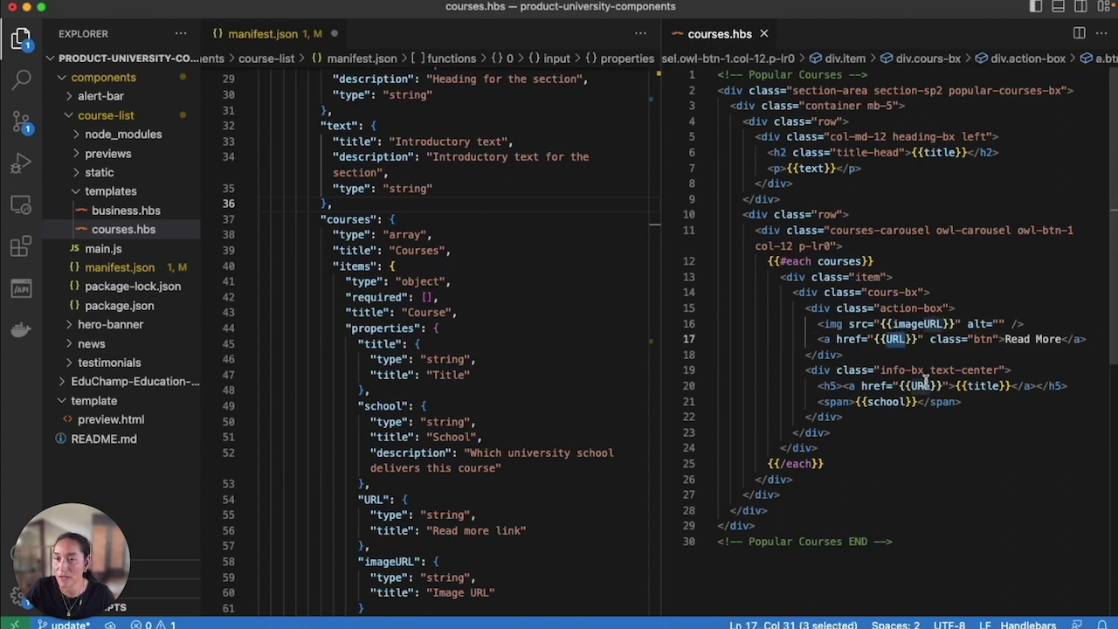
pyautogui.doubleClick(978, 386)
pyautogui.doubleClick(885, 402)
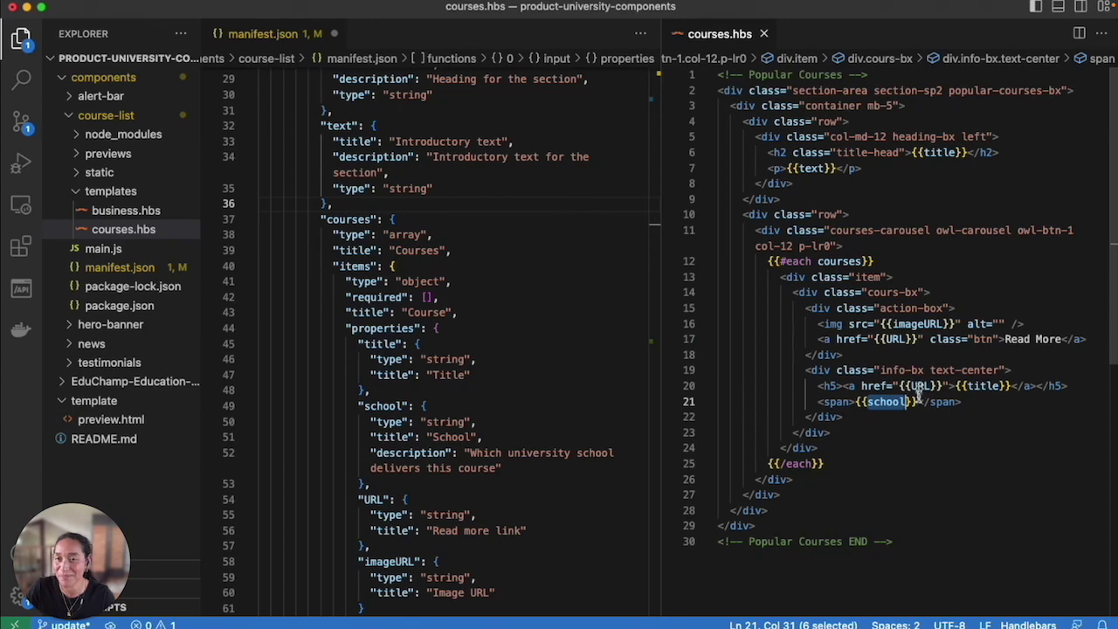
pyautogui.click(978, 402)
# Open the course-list main.js script and examine the line that requires Handlebars
pyautogui.click(97, 249)
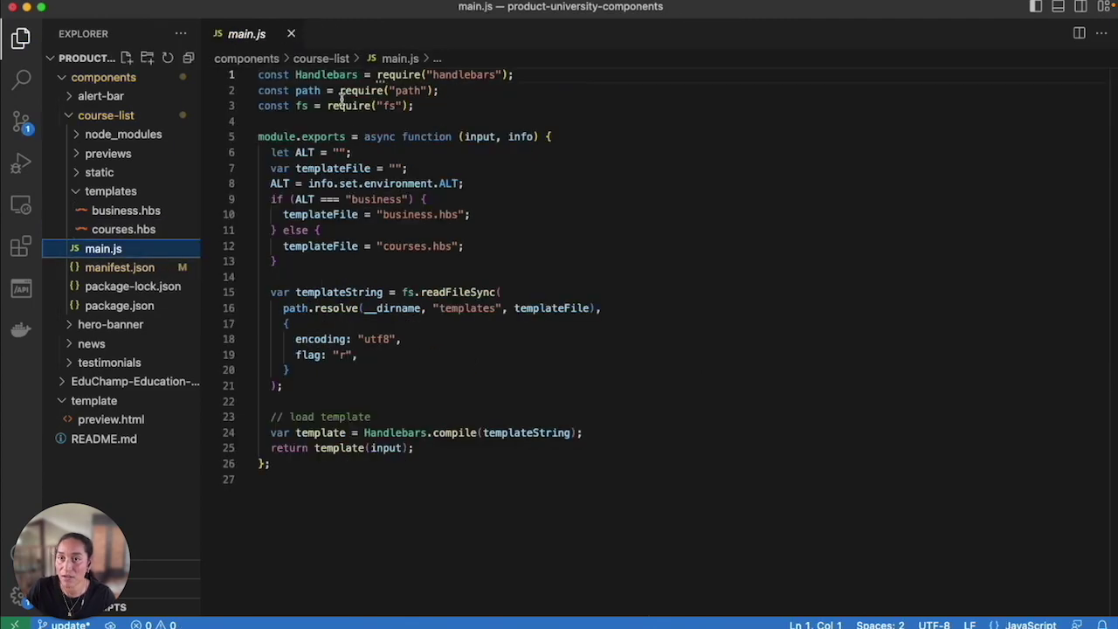
pyautogui.click(542, 77)
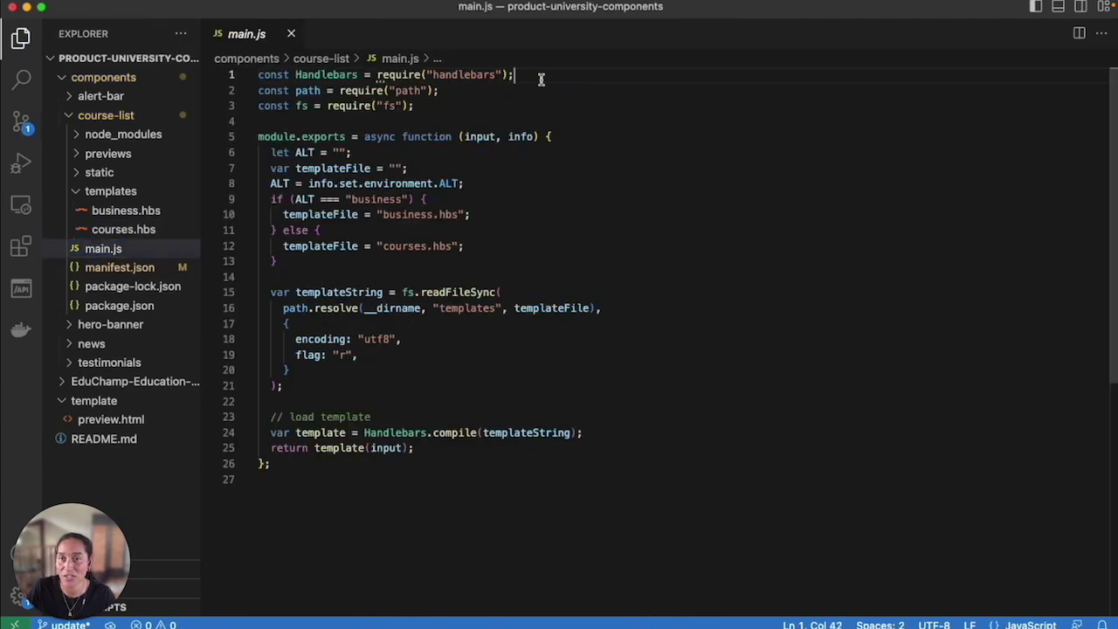
pyautogui.moveTo(545, 77); pyautogui.dragTo(272, 69)
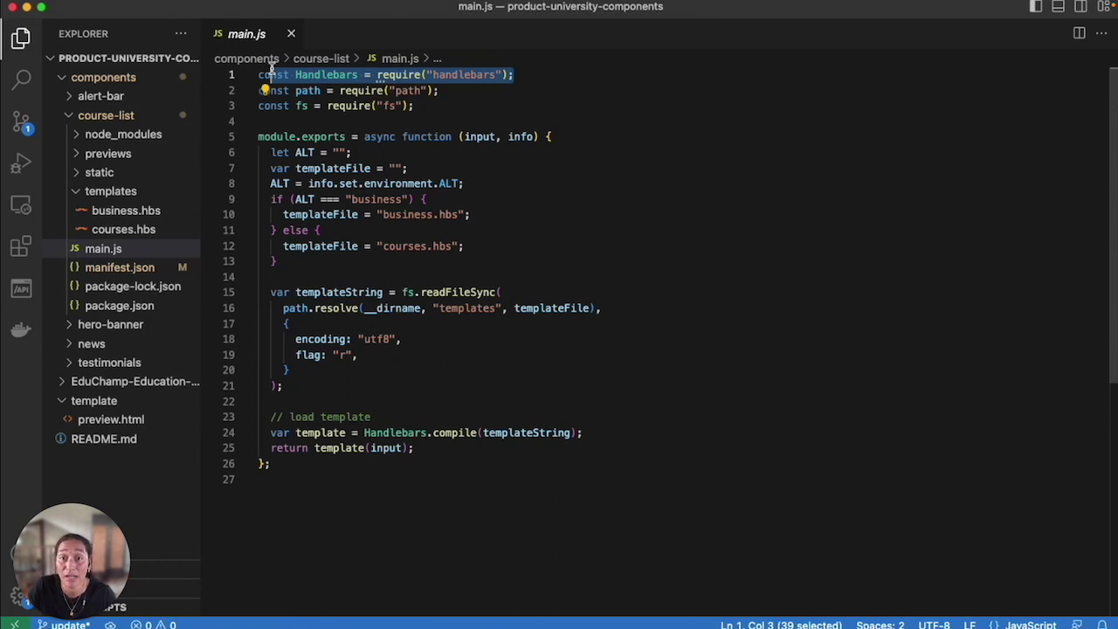
pyautogui.click(612, 76)
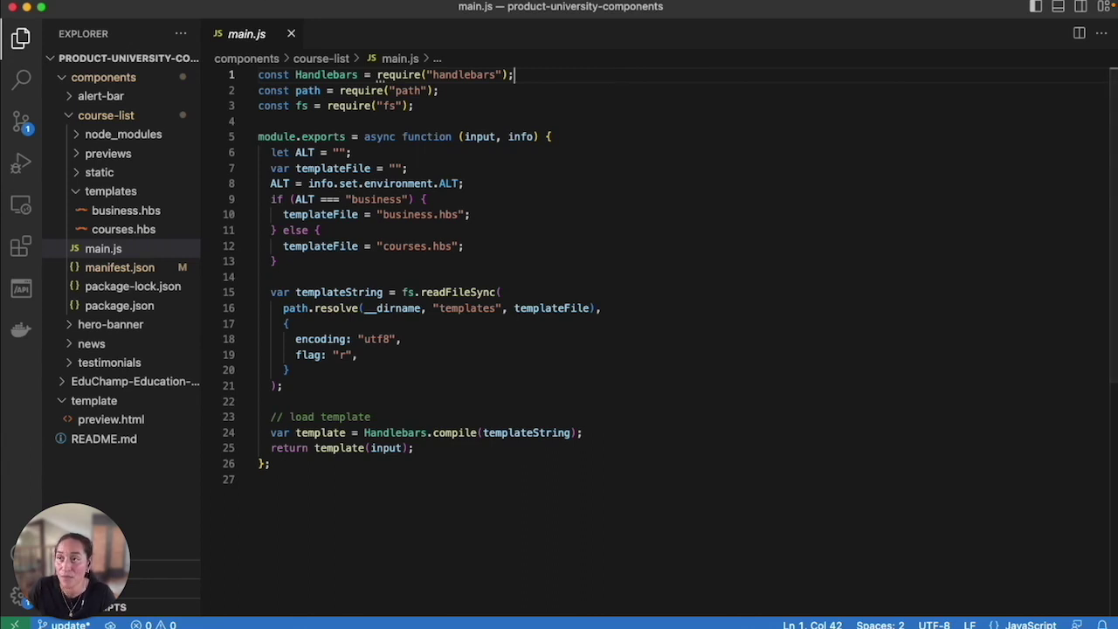
# Open a terminal in the project and start the local component preview server with dxp-next cmp dev ./
pyautogui.click(225, 0)
pyautogui.click(245, 0)
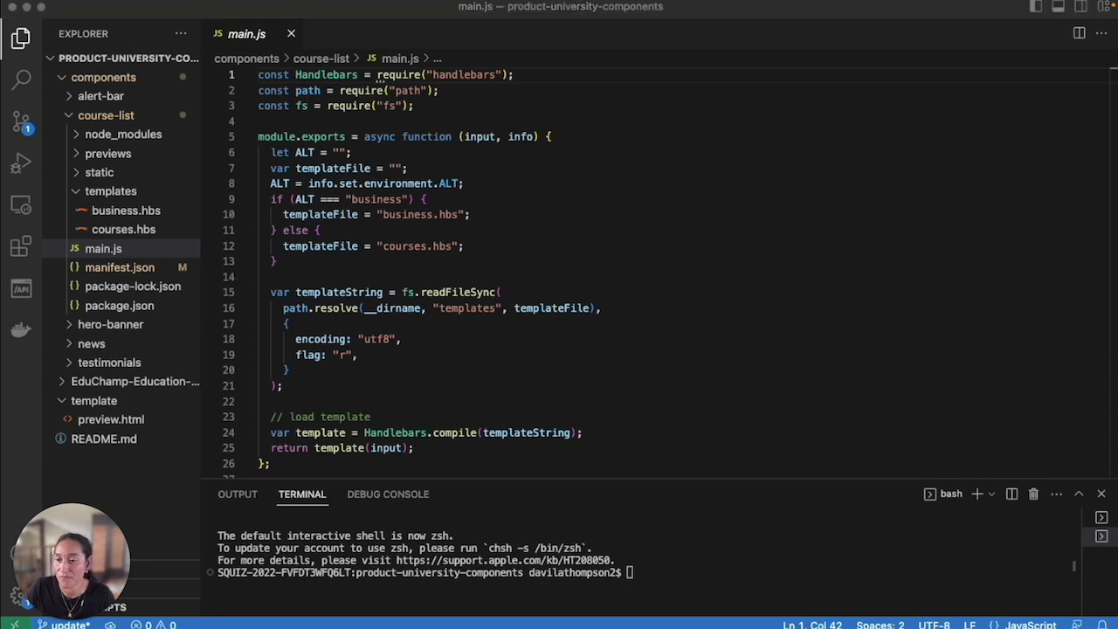
pyautogui.write('dxp-next cmp dev ./')
pyautogui.press('Return')
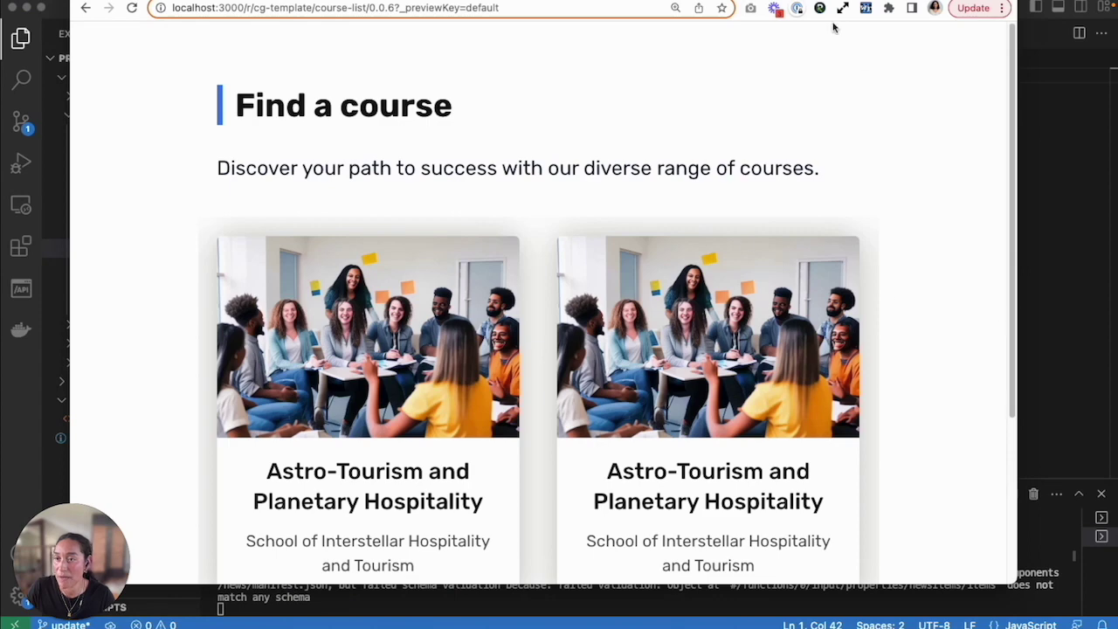
# Reset the course-list preview's zoom to 100%, enlarge it slightly, and advance the course carousel
pyautogui.click(674, 9)
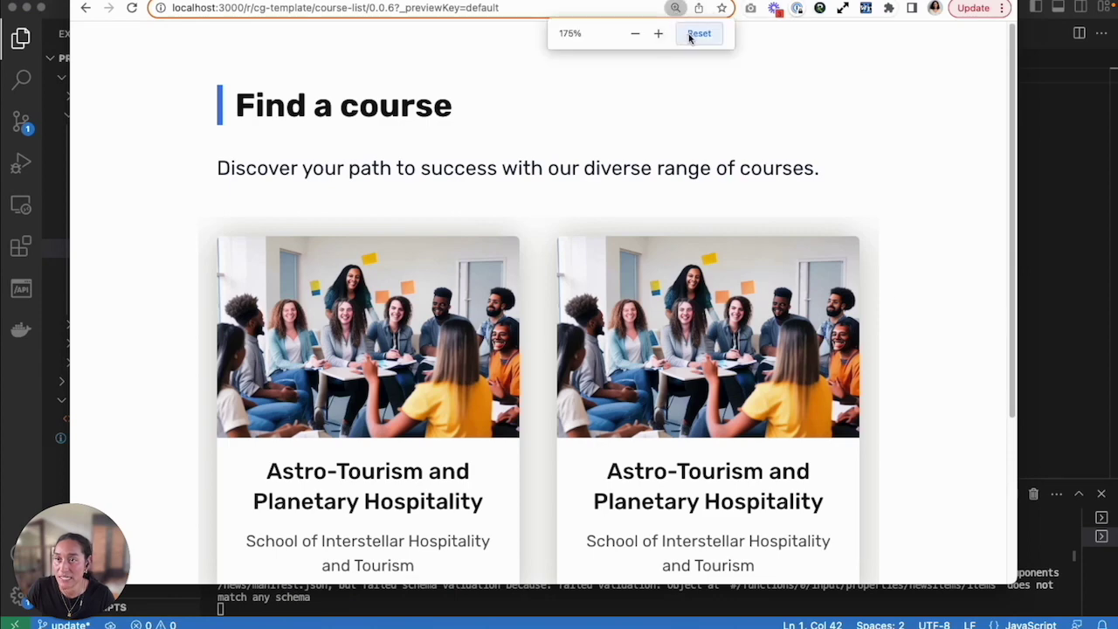
pyautogui.click(689, 35)
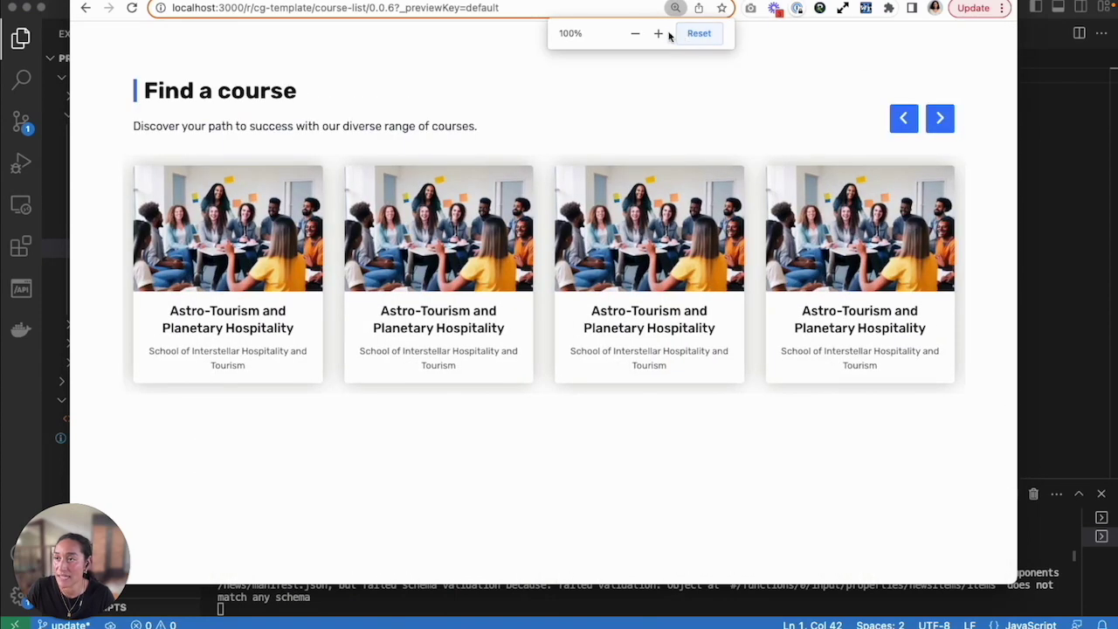
pyautogui.click(659, 33)
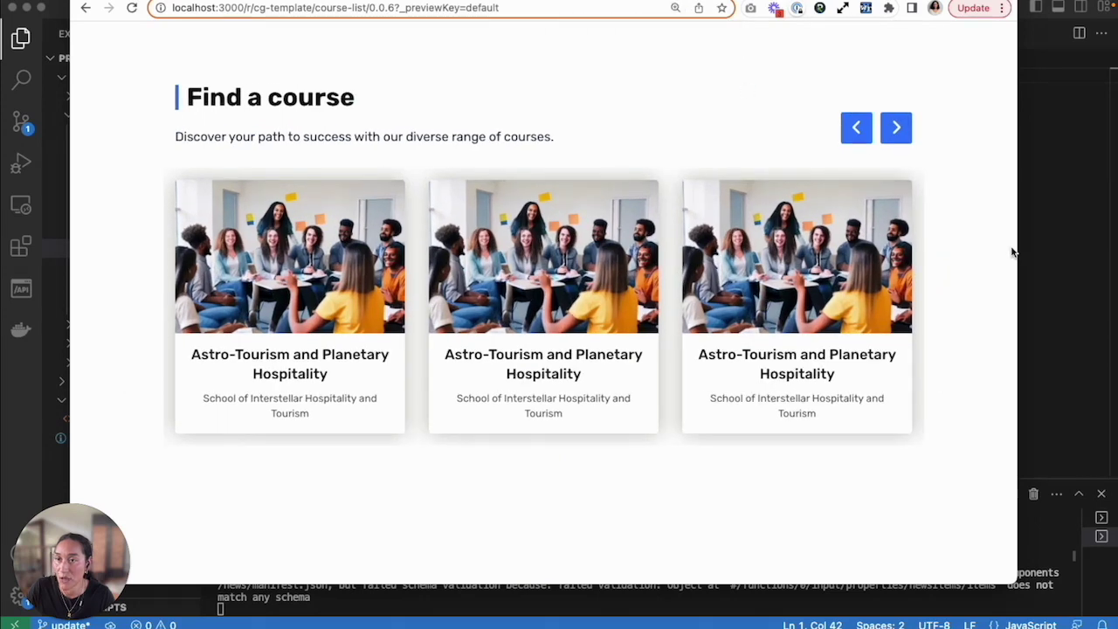
pyautogui.click(896, 136)
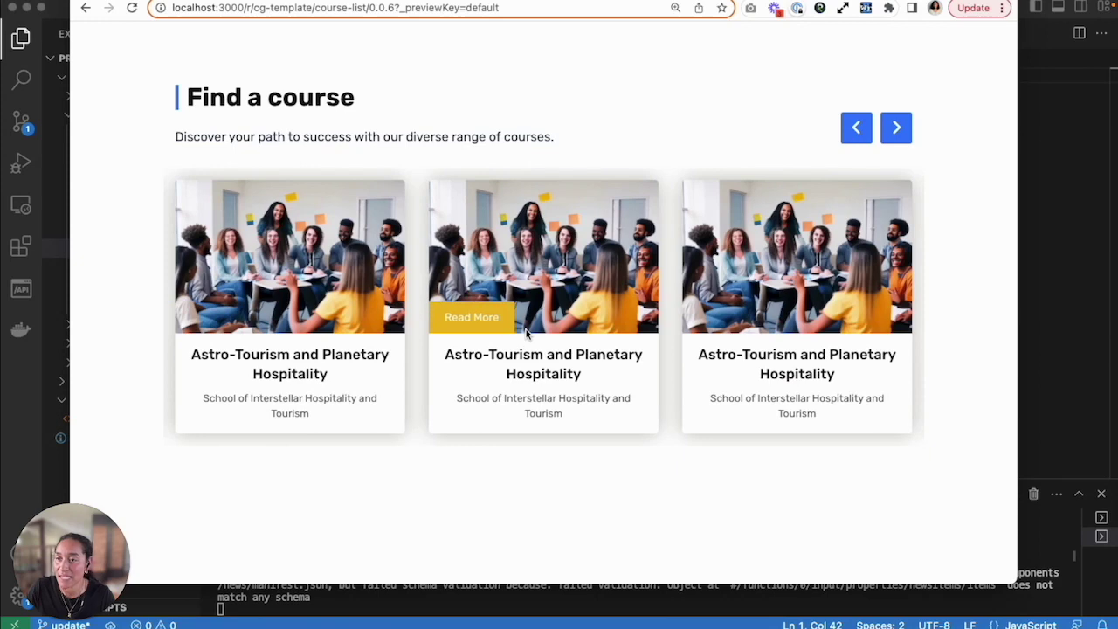
# Switch back to VS Code and enter the dxp-next cmp deploy command for the components/course-list folder in the terminal
pyautogui.click(1057, 325)
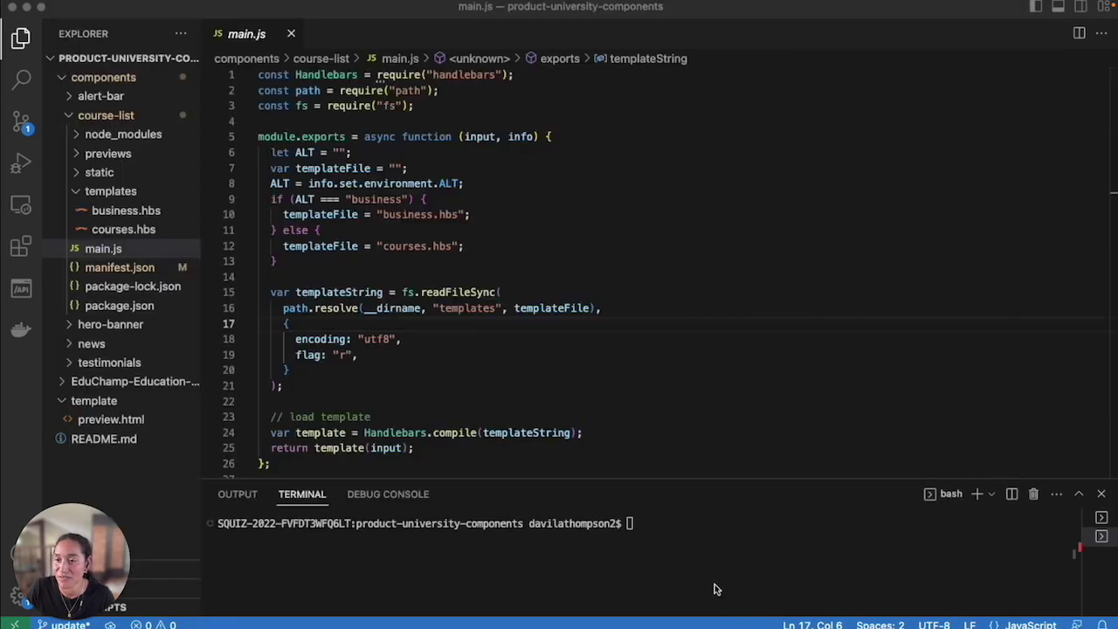
pyautogui.click(698, 520)
pyautogui.write('dxp-next cmp deploy')
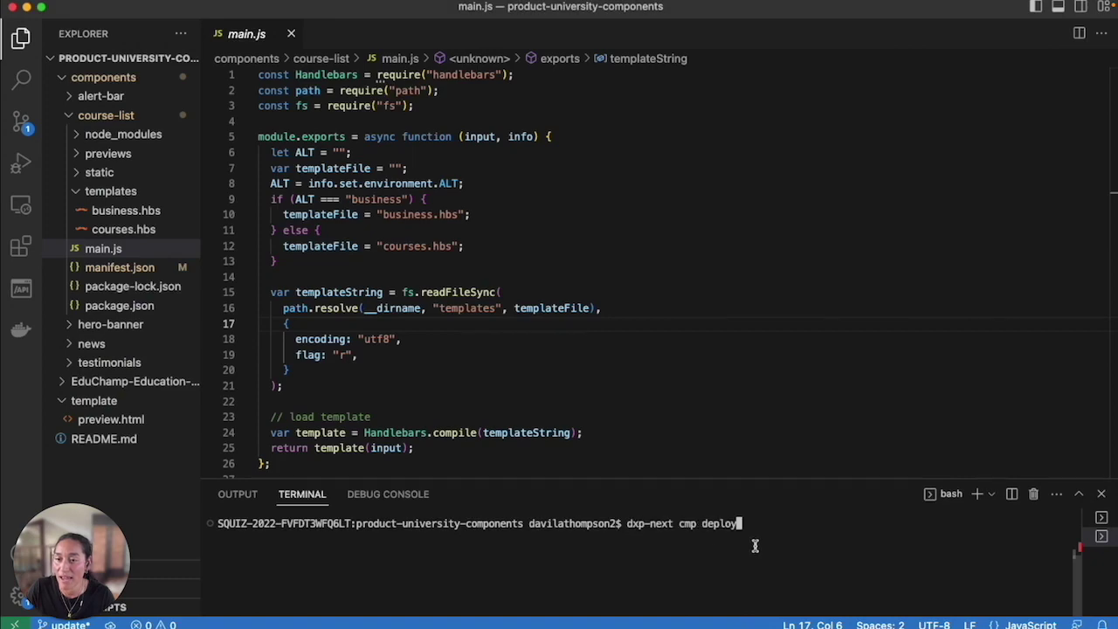
pyautogui.write('components/course')
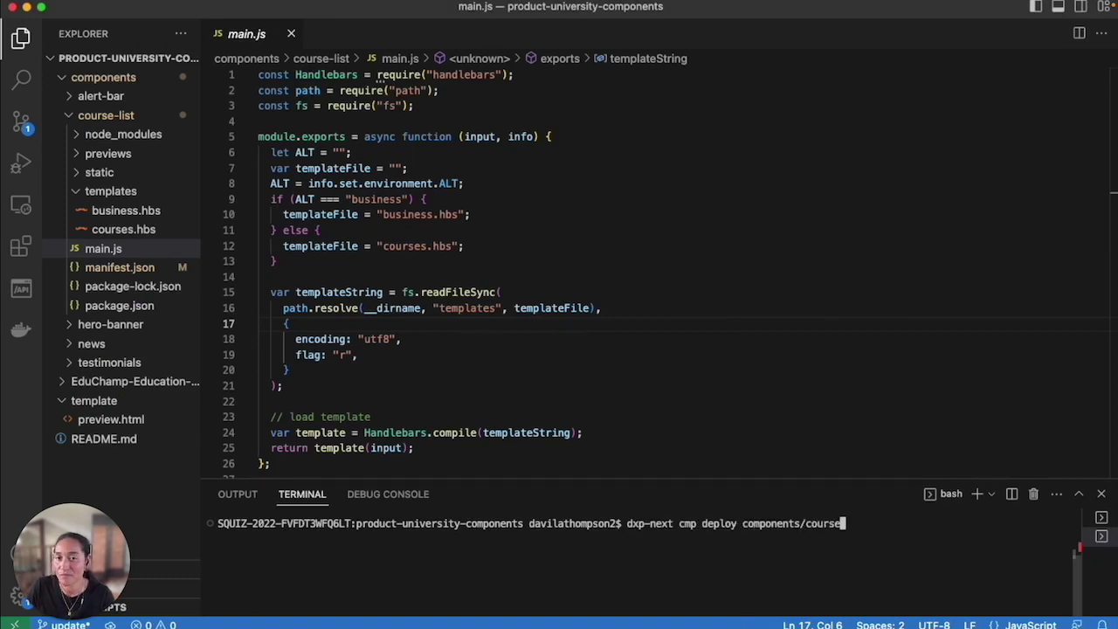
pyautogui.press('Tab')
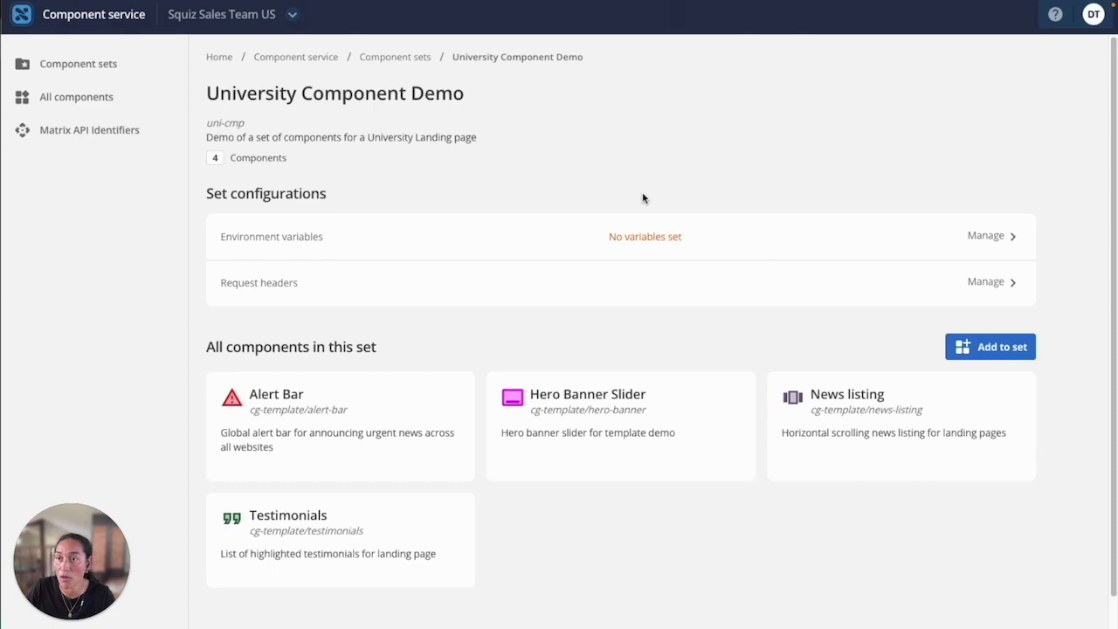
# Open the Course list component from all components in the Component service and review its versions and default preview
pyautogui.click(124, 100)
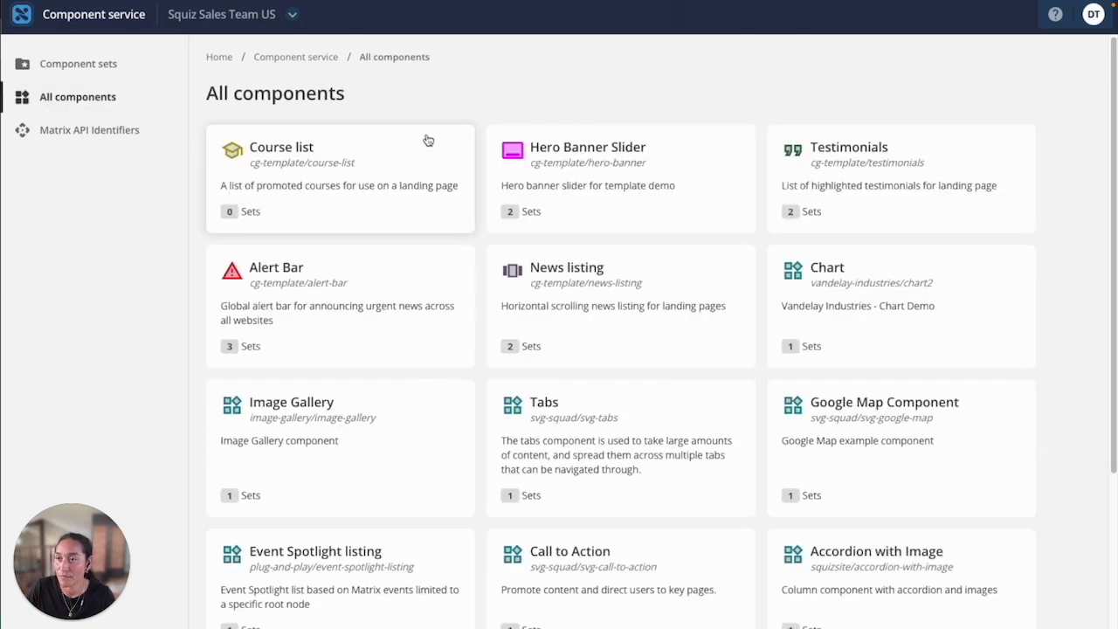
pyautogui.click(374, 200)
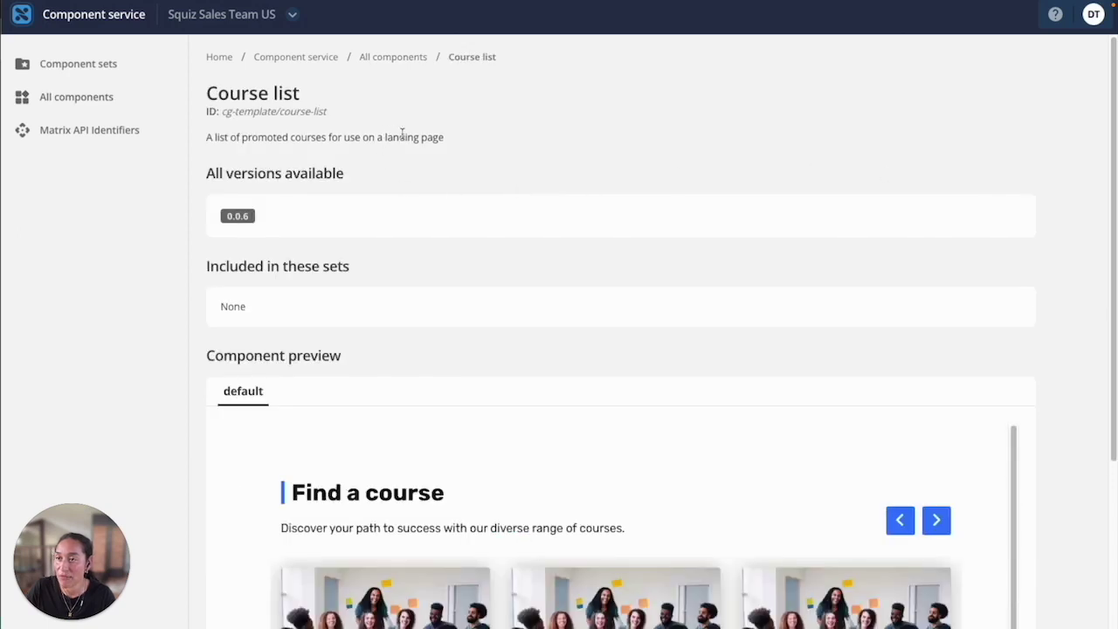
pyautogui.scroll(-3, 580, 270)
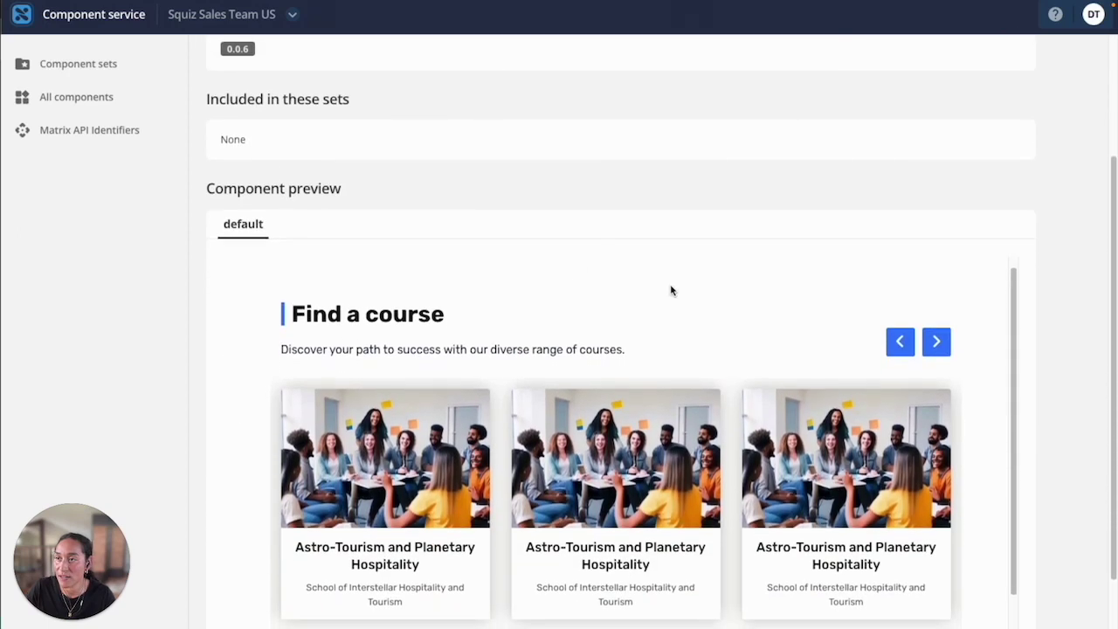
pyautogui.click(933, 320)
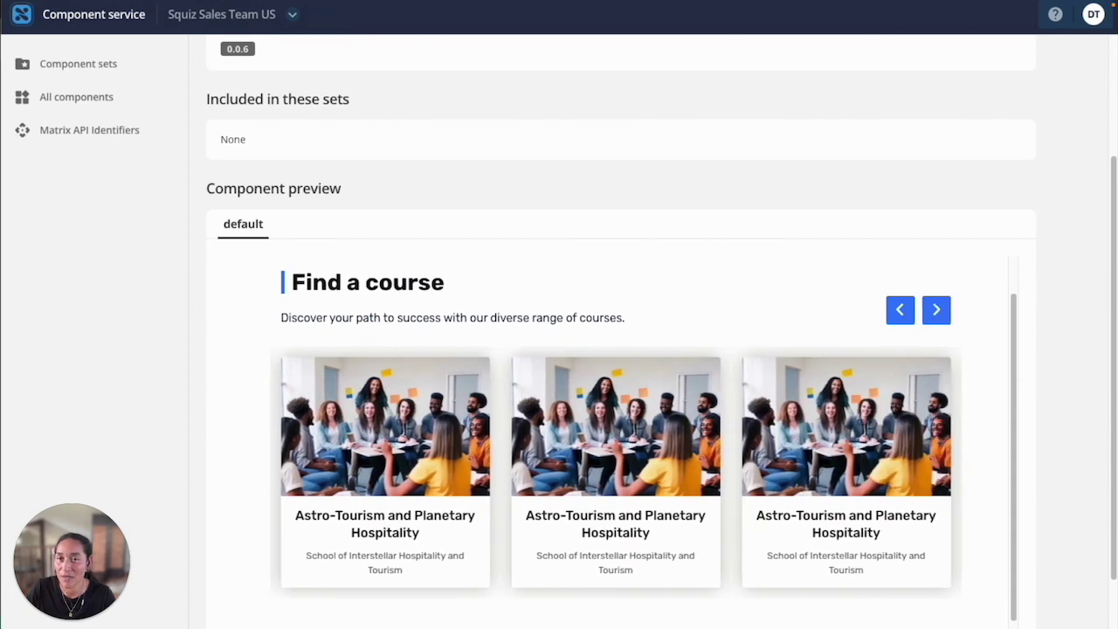
pyautogui.scroll(2, 1100, 215)
pyautogui.scroll(1, 1100, 215)
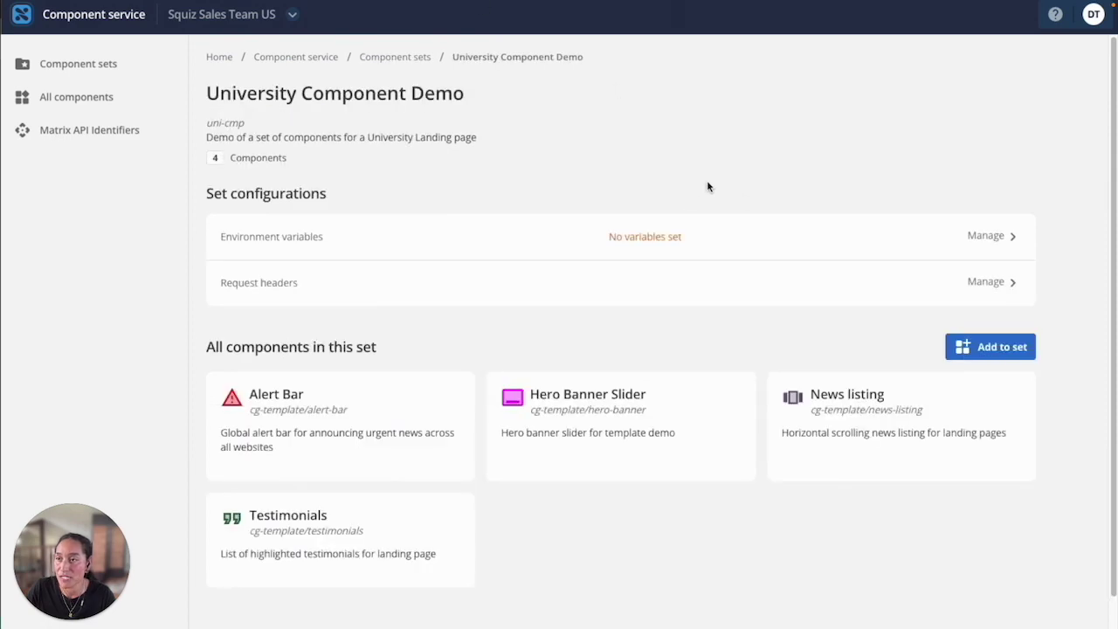
# Add the Course list component to the University Component Demo set, rendering all versions and offering editors the latest available
pyautogui.click(985, 348)
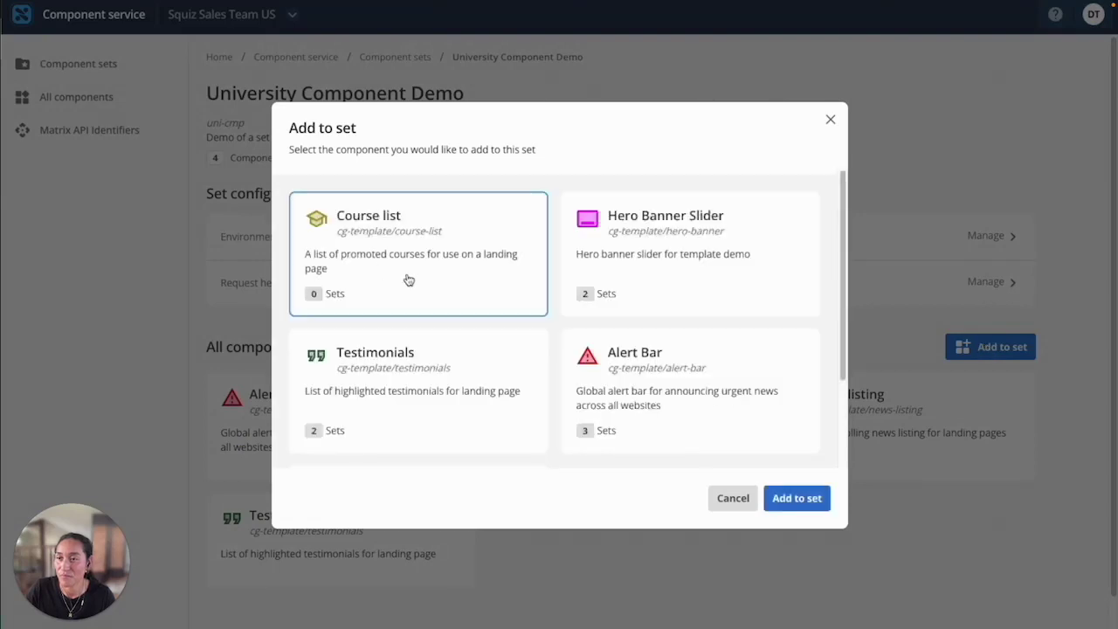
pyautogui.click(813, 499)
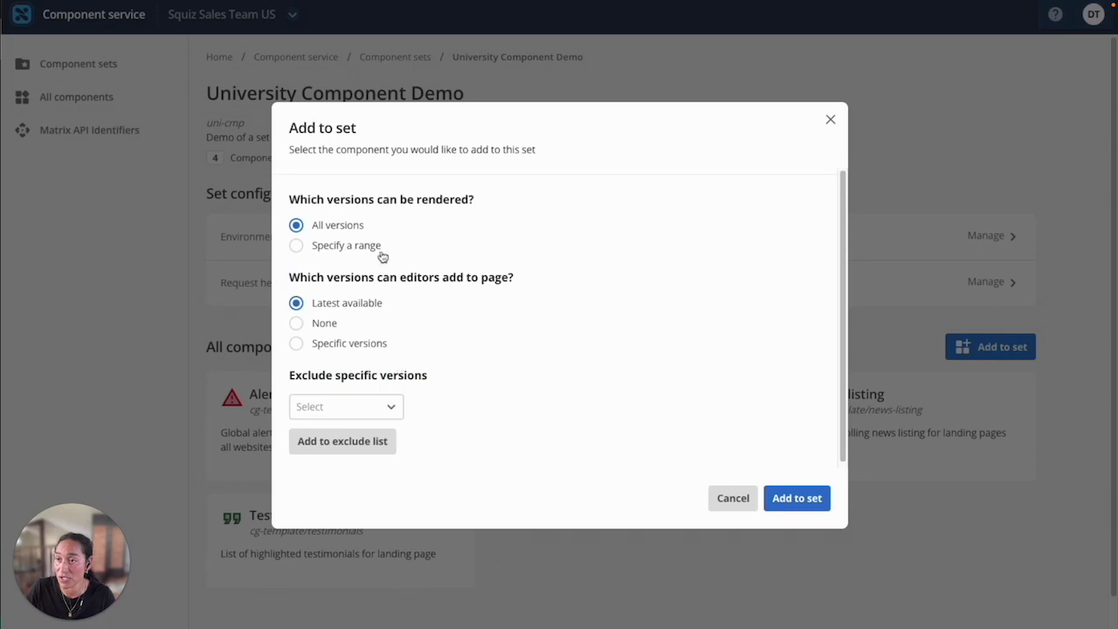
pyautogui.click(812, 505)
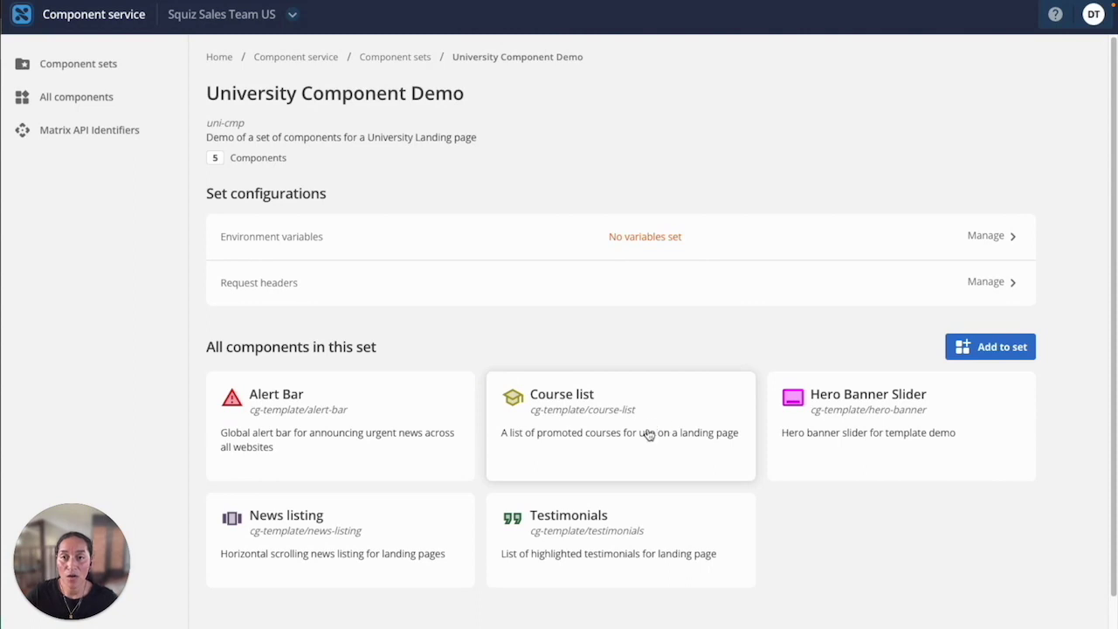
# Switch to Matrix CMS and look over the University site's pages and the Landing Page's current front end
pyautogui.click(19, 17)
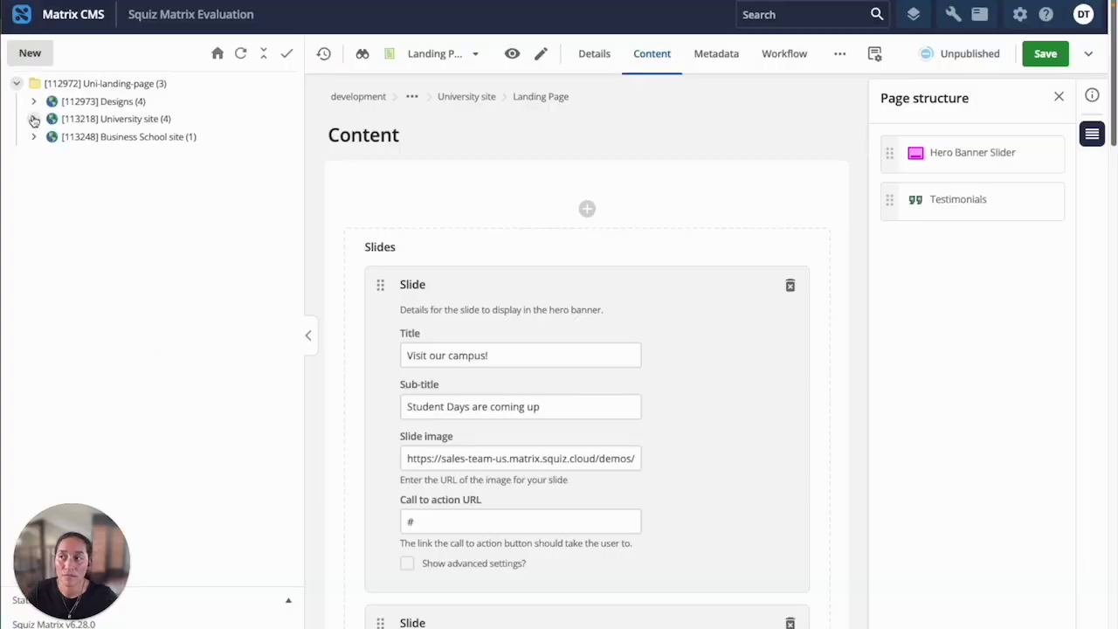
pyautogui.click(33, 118)
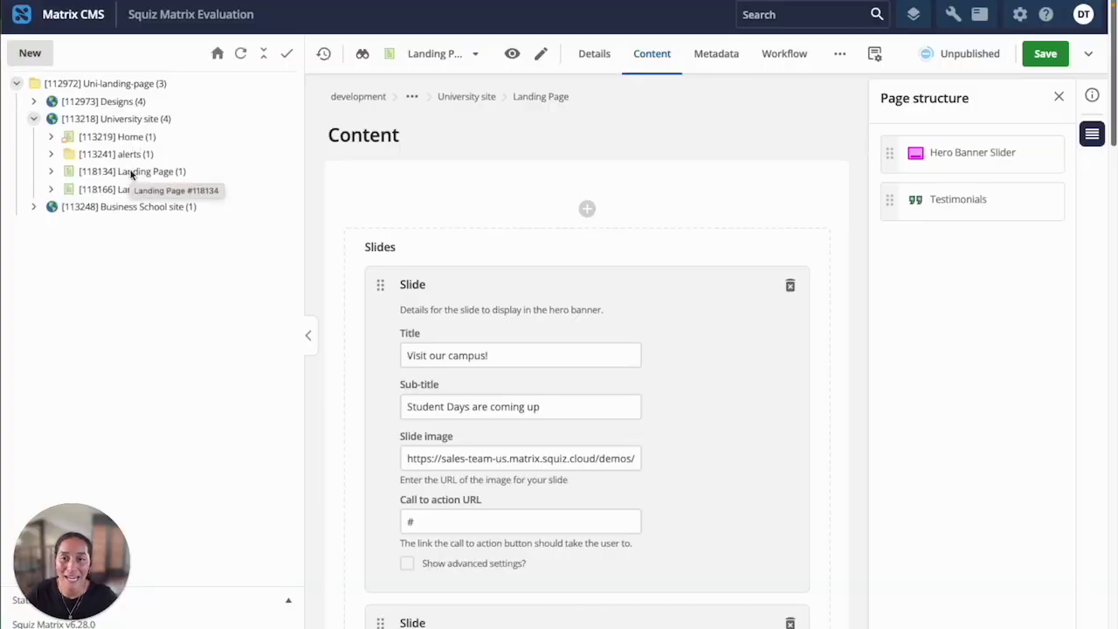
pyautogui.click(134, 119)
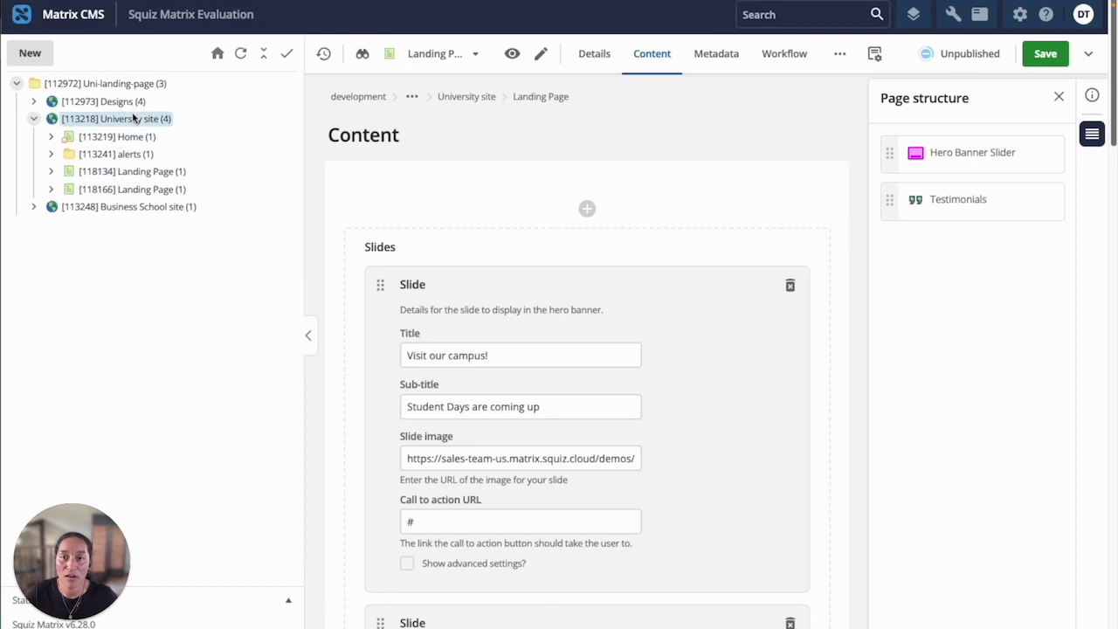
pyautogui.click(310, 335)
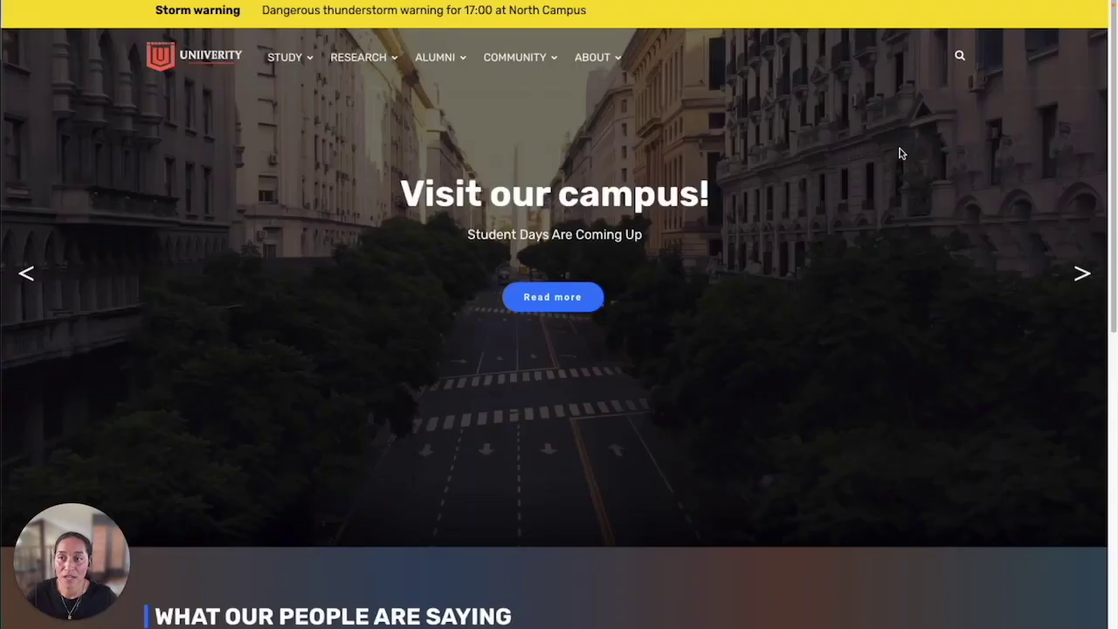
pyautogui.scroll(-5, 902, 157)
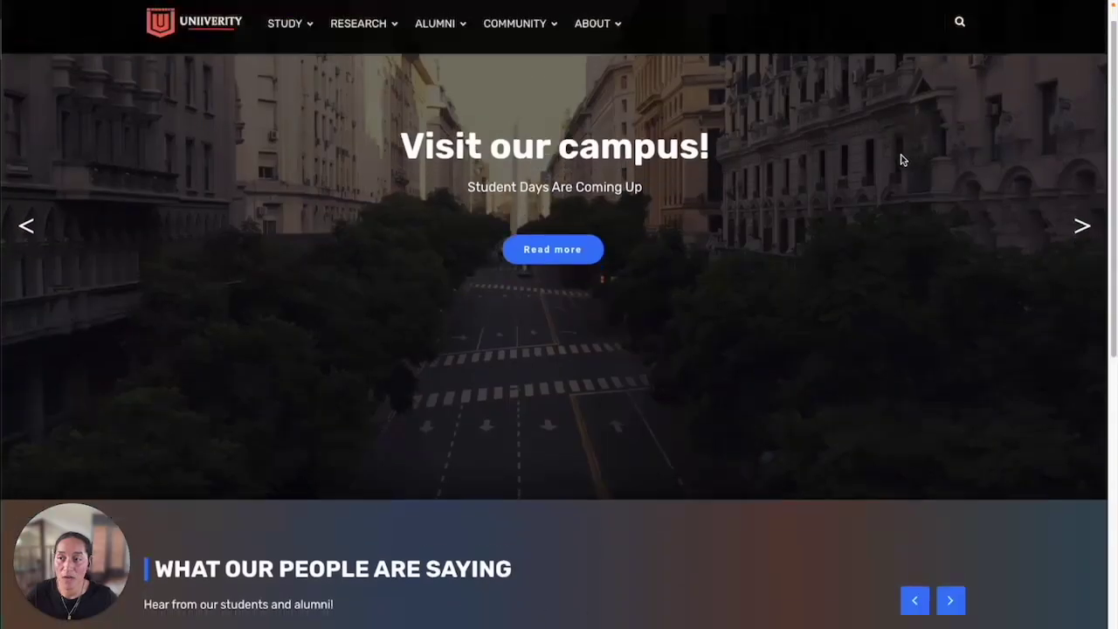
pyautogui.scroll(5, 903, 161)
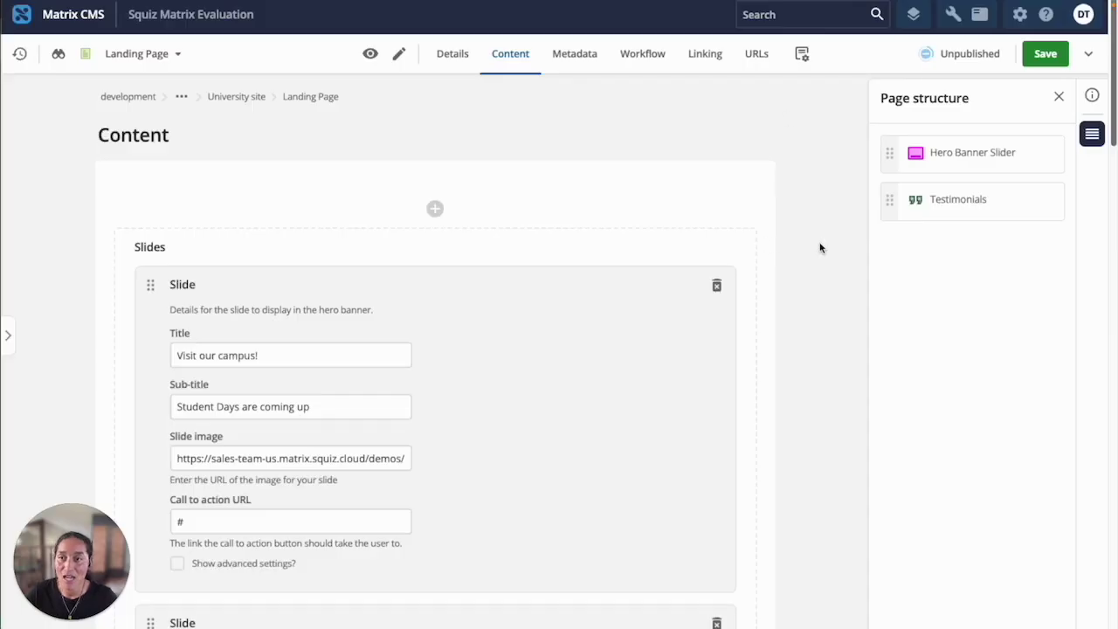
# Insert a Course list component into the Landing Page between the hero banner slides and the testimonials
pyautogui.scroll(-9, 819, 247)
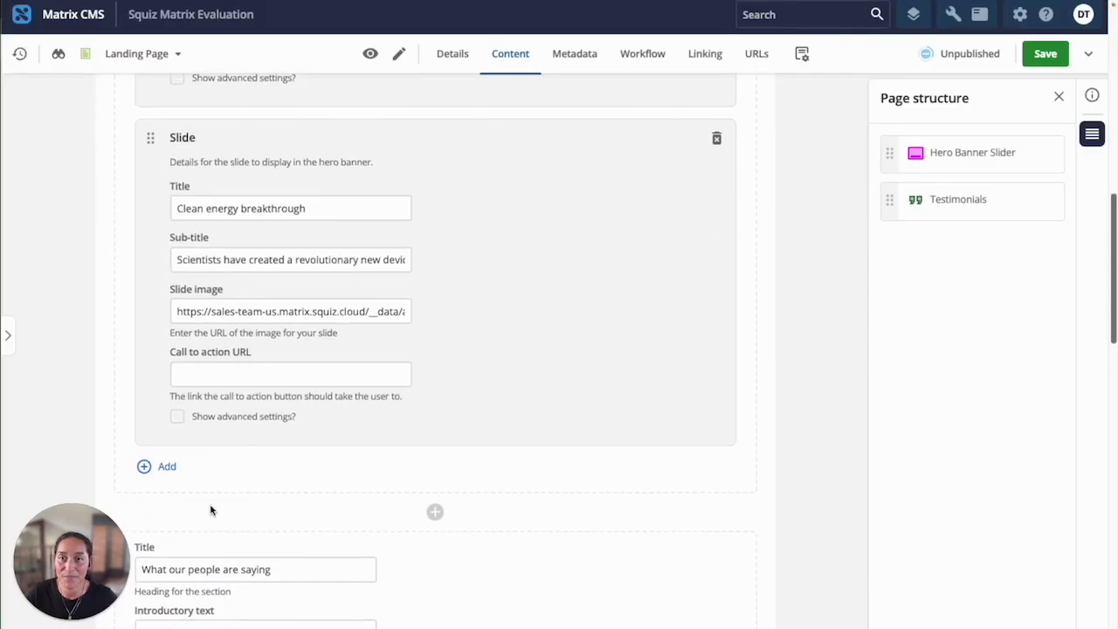
pyautogui.click(435, 512)
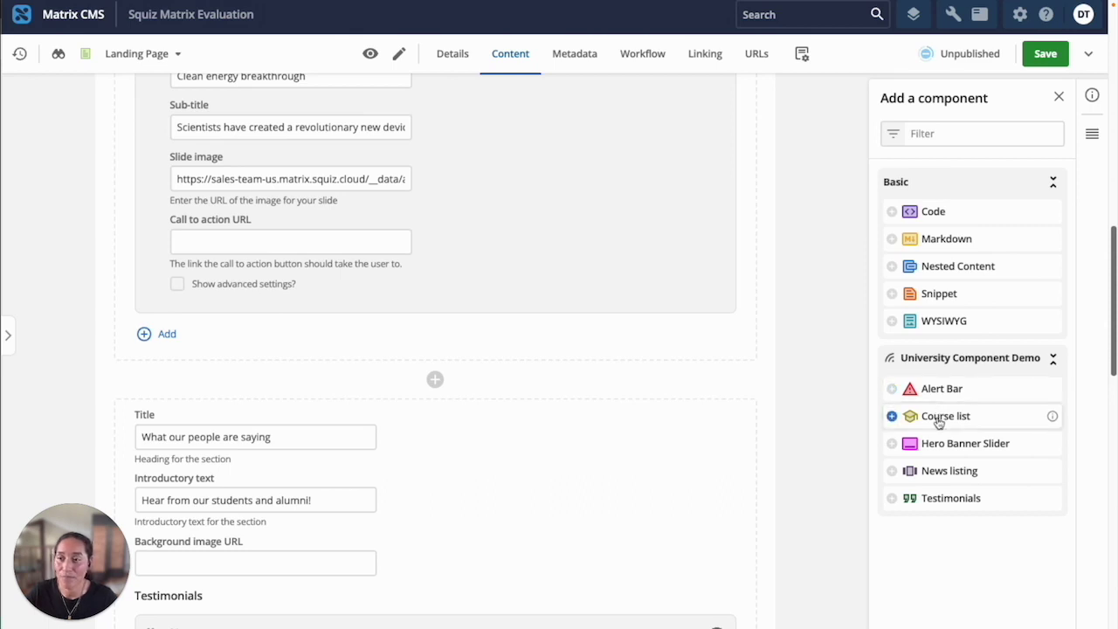
pyautogui.click(939, 423)
# Title the Course list "Find a course", fill in its introductory text and course entries such as Sustainability and Ethical Fashion Design, and save
pyautogui.click(270, 295)
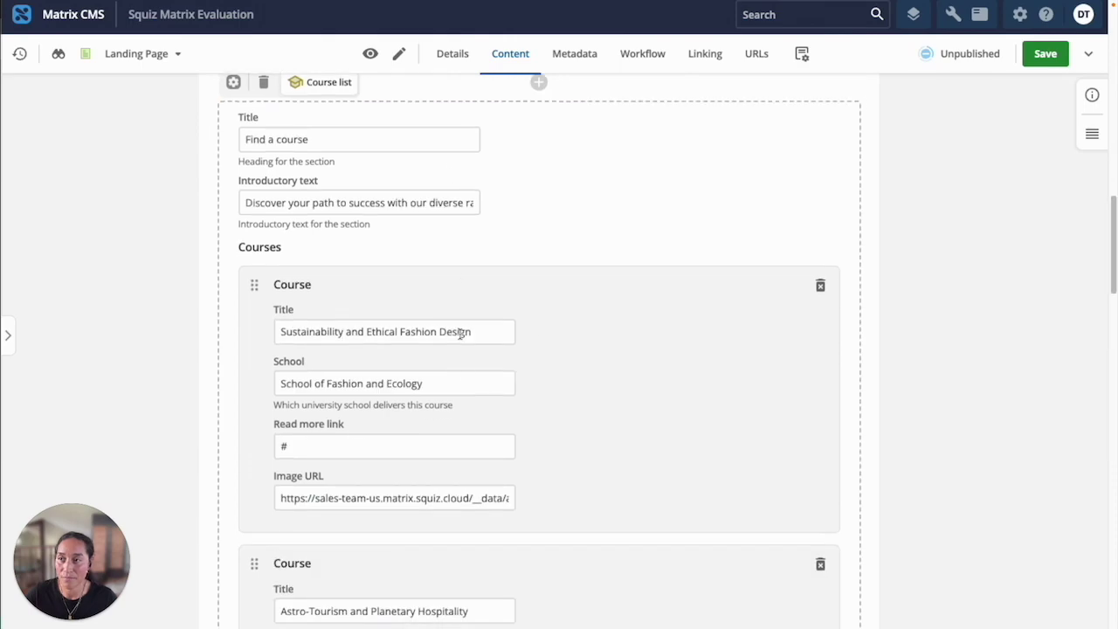
pyautogui.scroll(-7, 465, 354)
pyautogui.scroll(5, 468, 379)
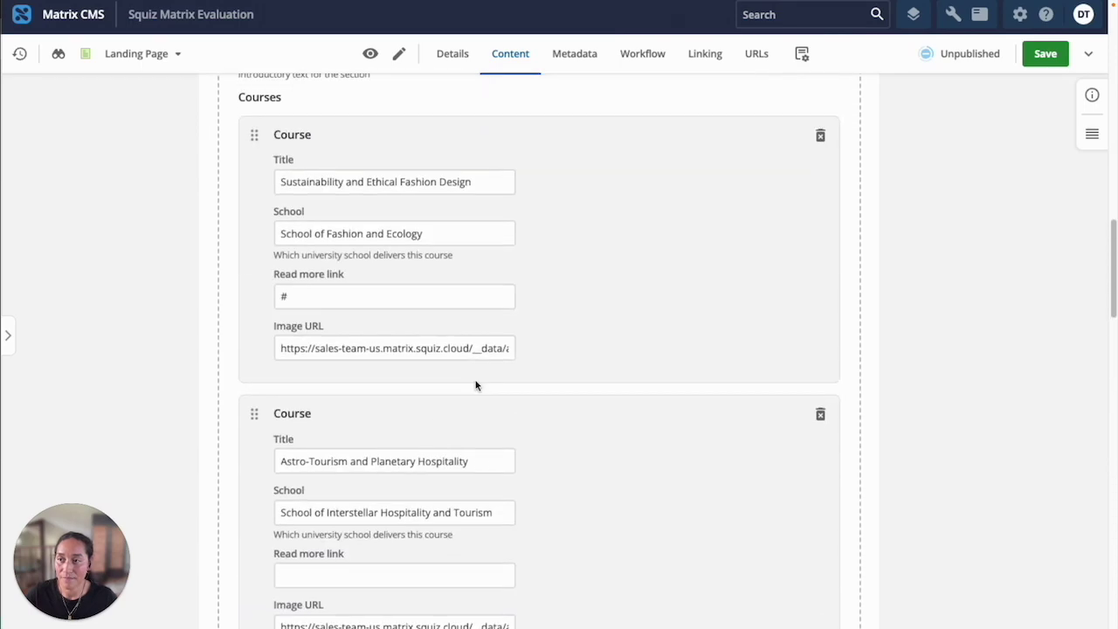
pyautogui.click(1055, 56)
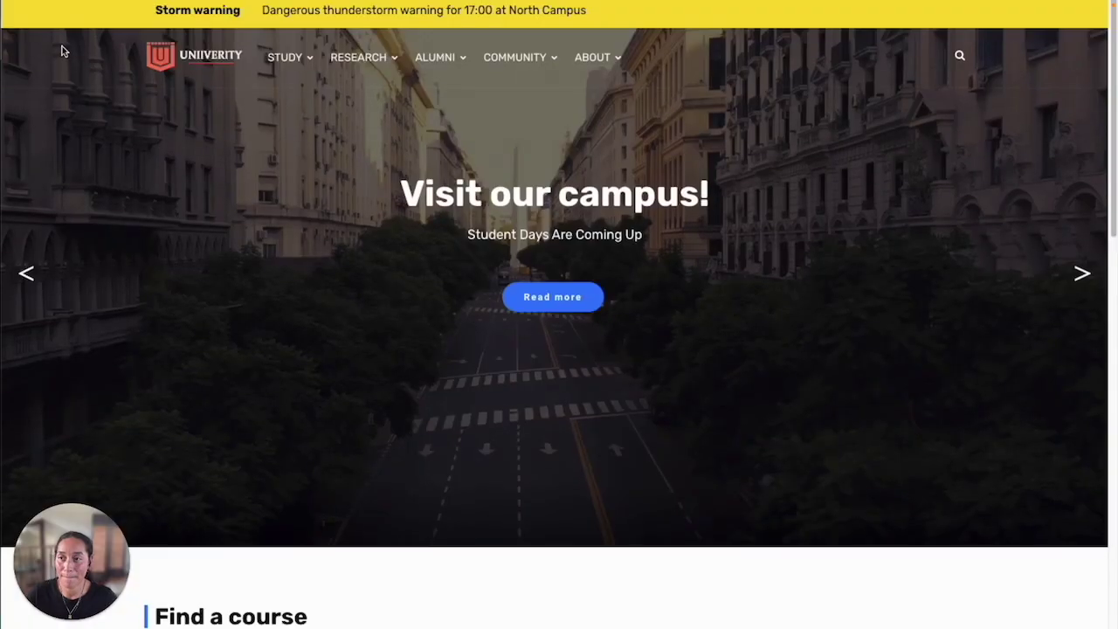
# Check the "Find a course" section on the landing page's front end and advance its course carousel
pyautogui.scroll(-3, 61, 50)
pyautogui.scroll(-2, 61, 50)
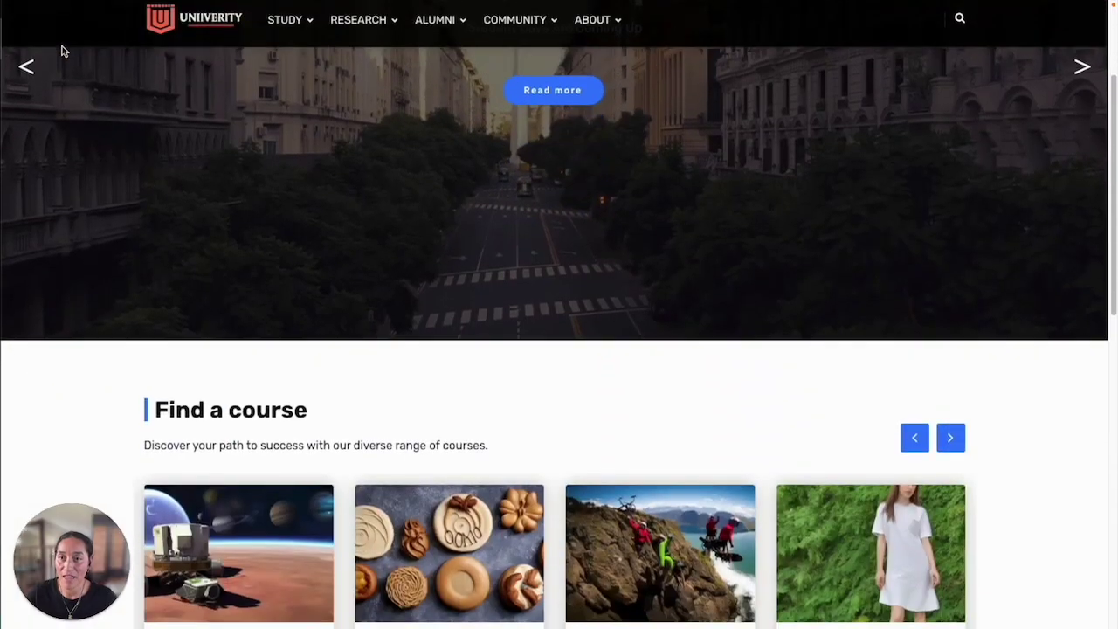
pyautogui.scroll(-2, 627, 234)
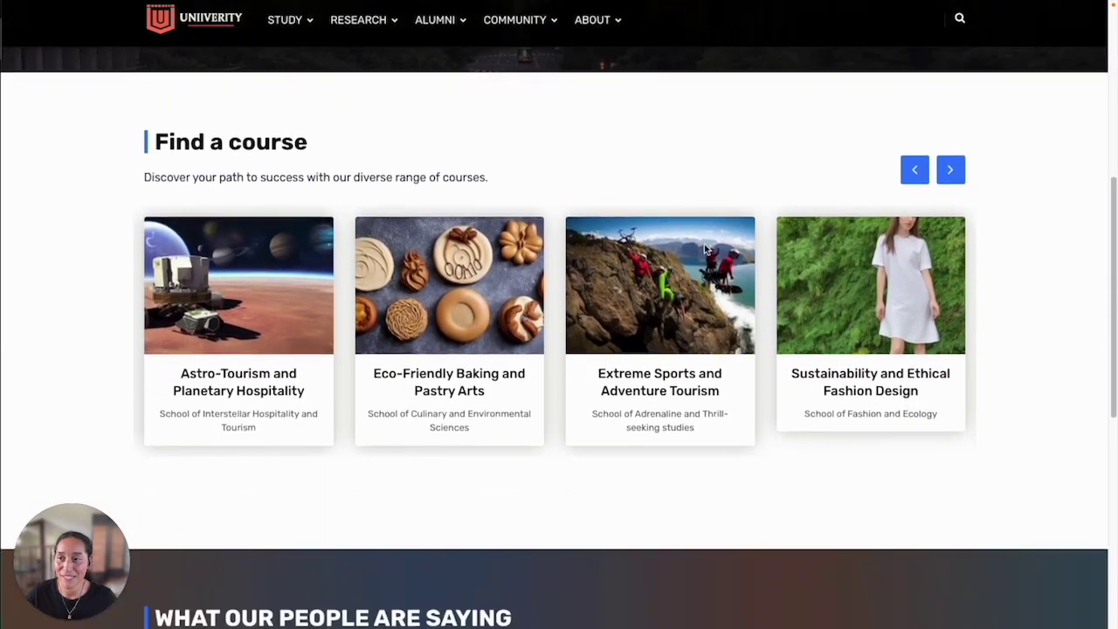
pyautogui.click(951, 170)
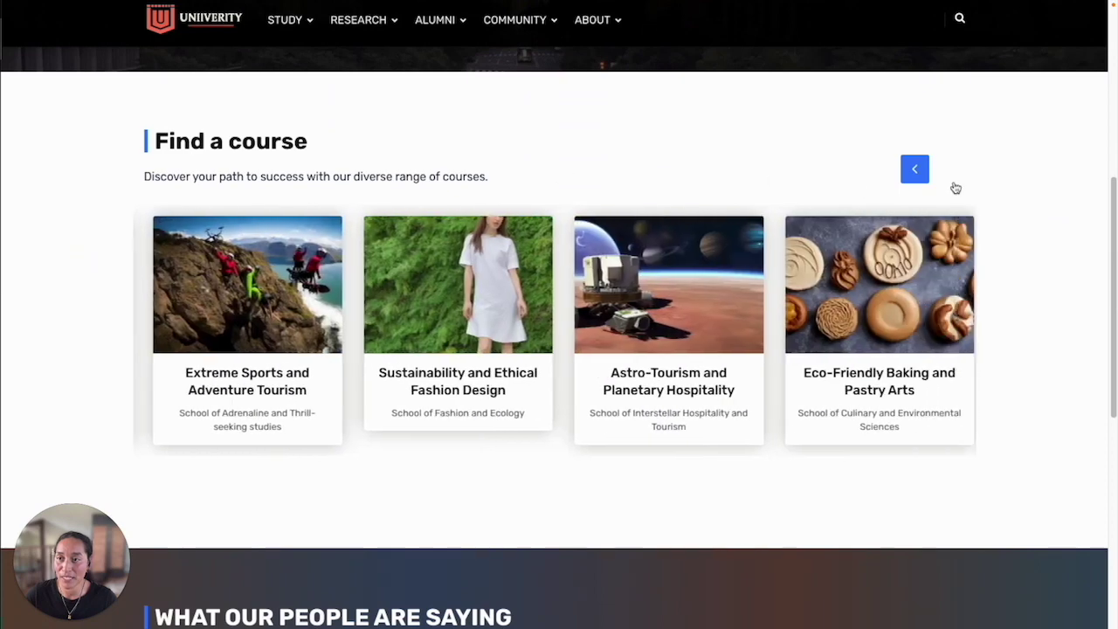
pyautogui.click(956, 186)
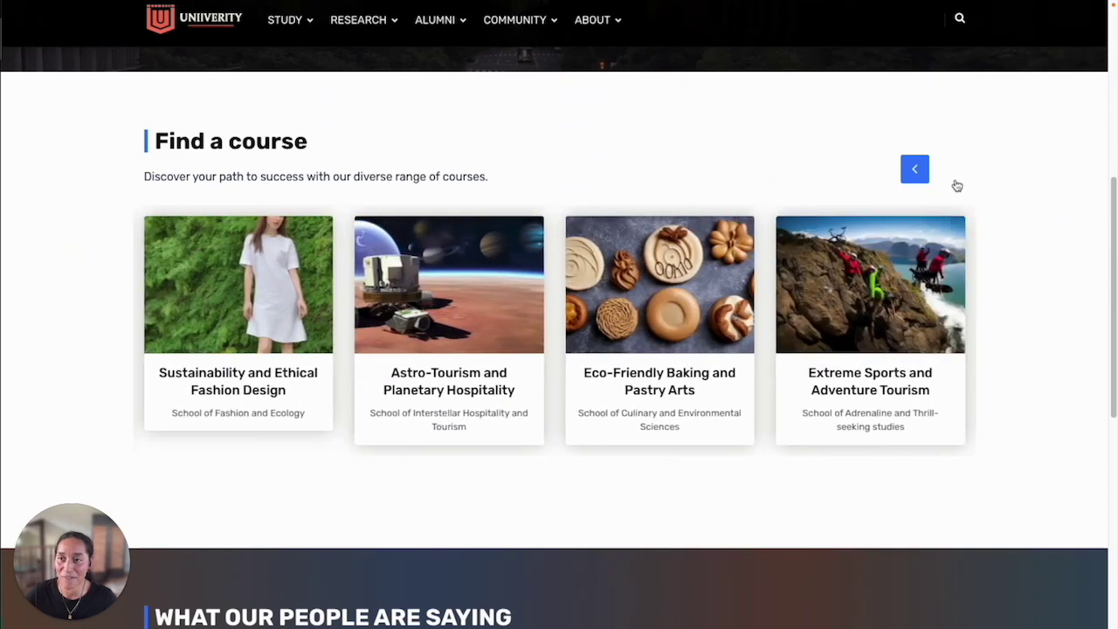